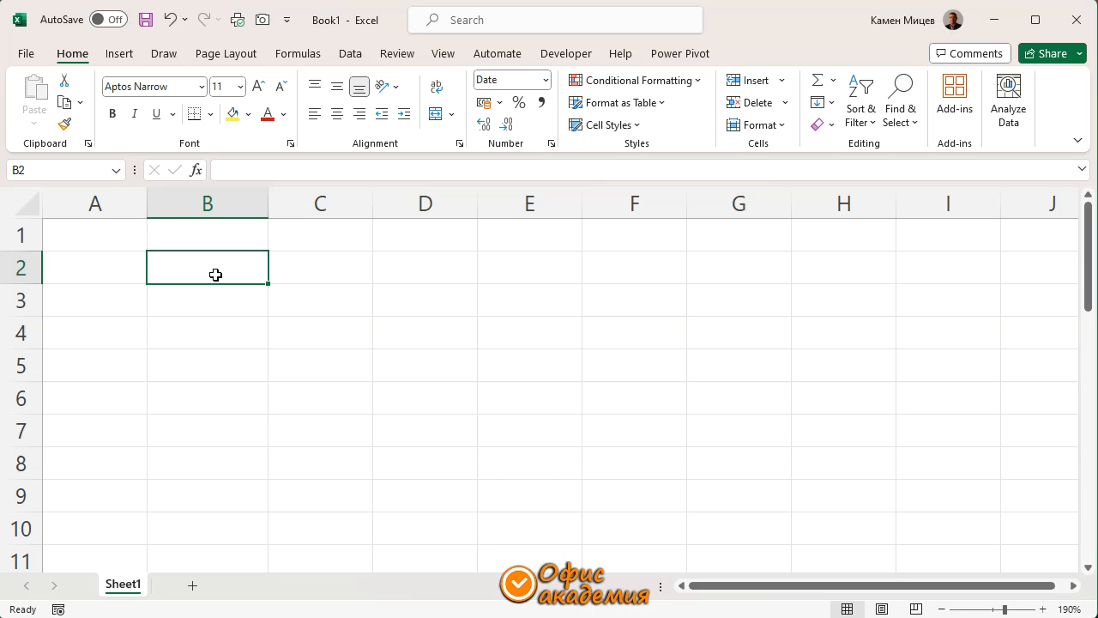
Enter the date 1.1.2024 in cell B2
type("1.1.2024")
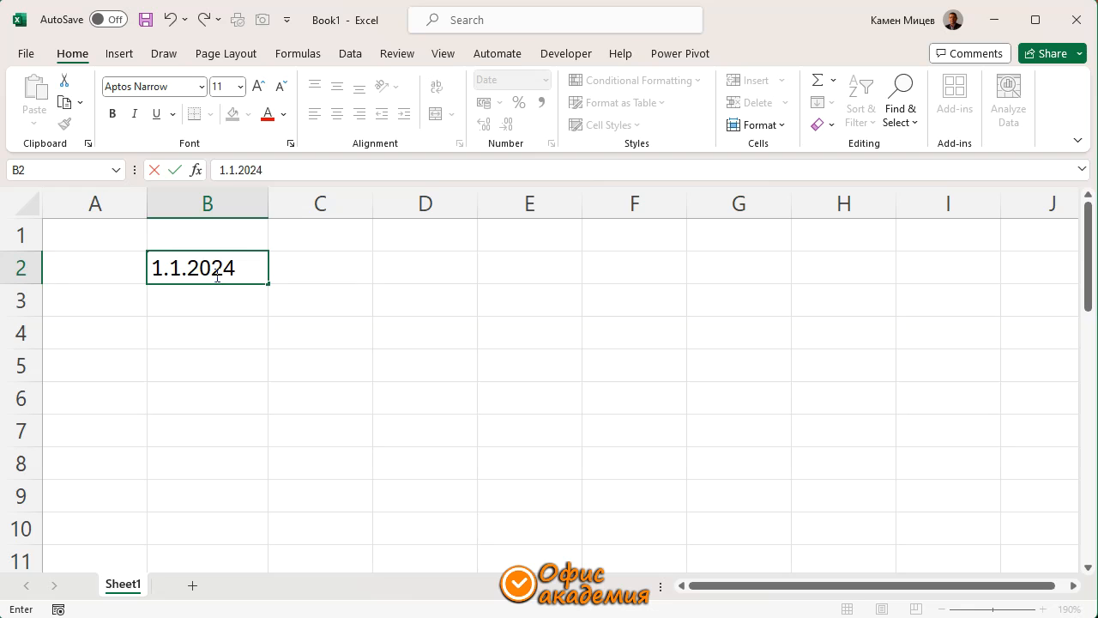
key("Return")
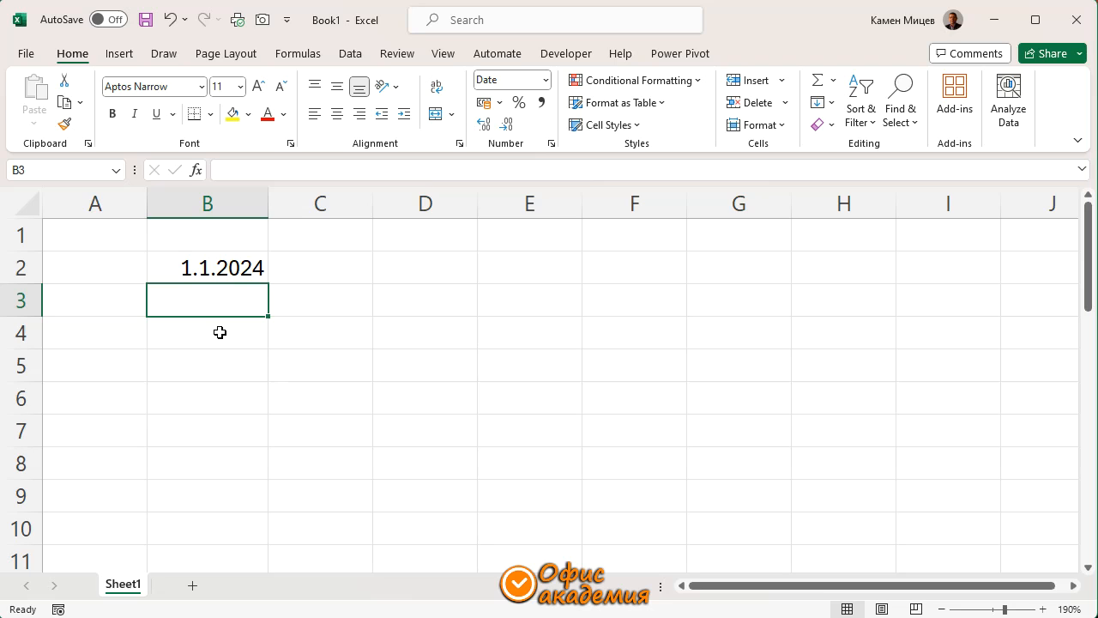
Try the General number format on the date in B2, and undo the format change
left_click(218, 271)
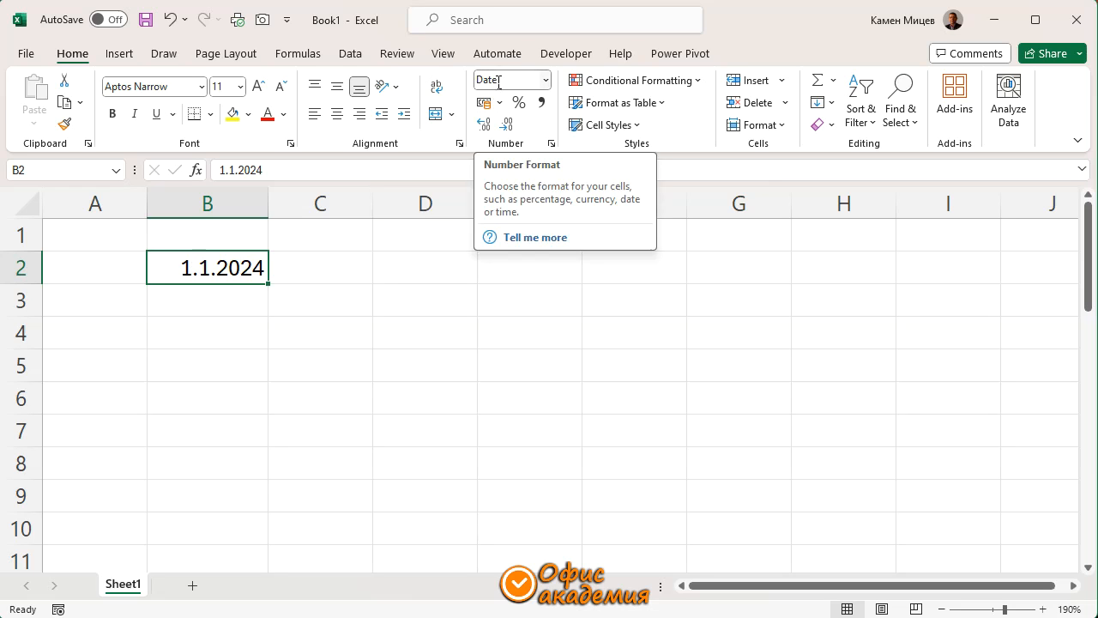
left_click(545, 80)
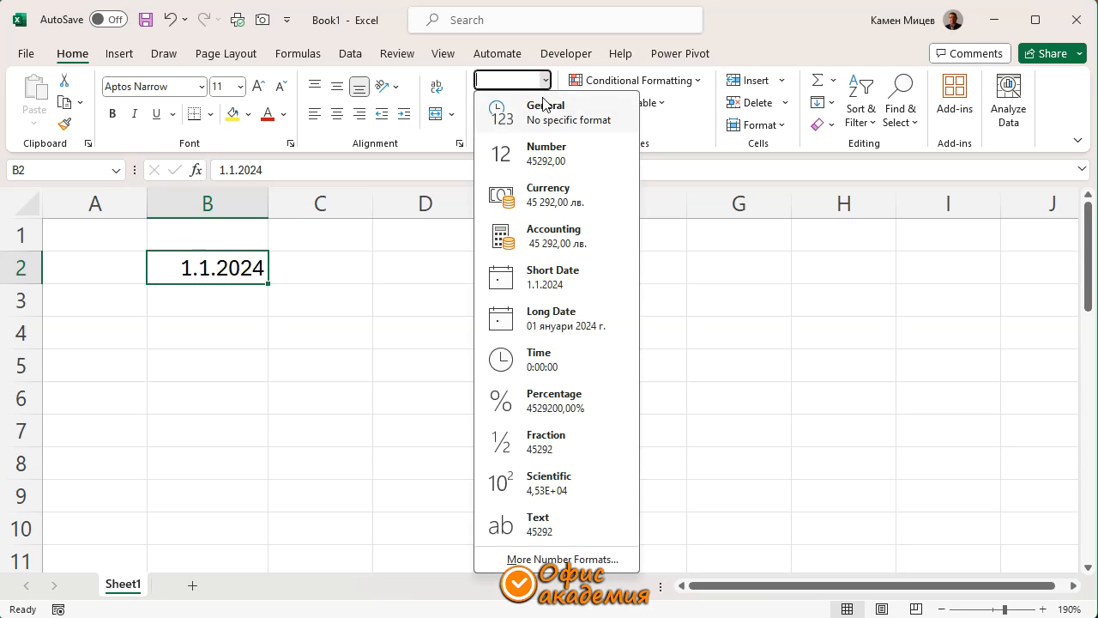
left_click(543, 107)
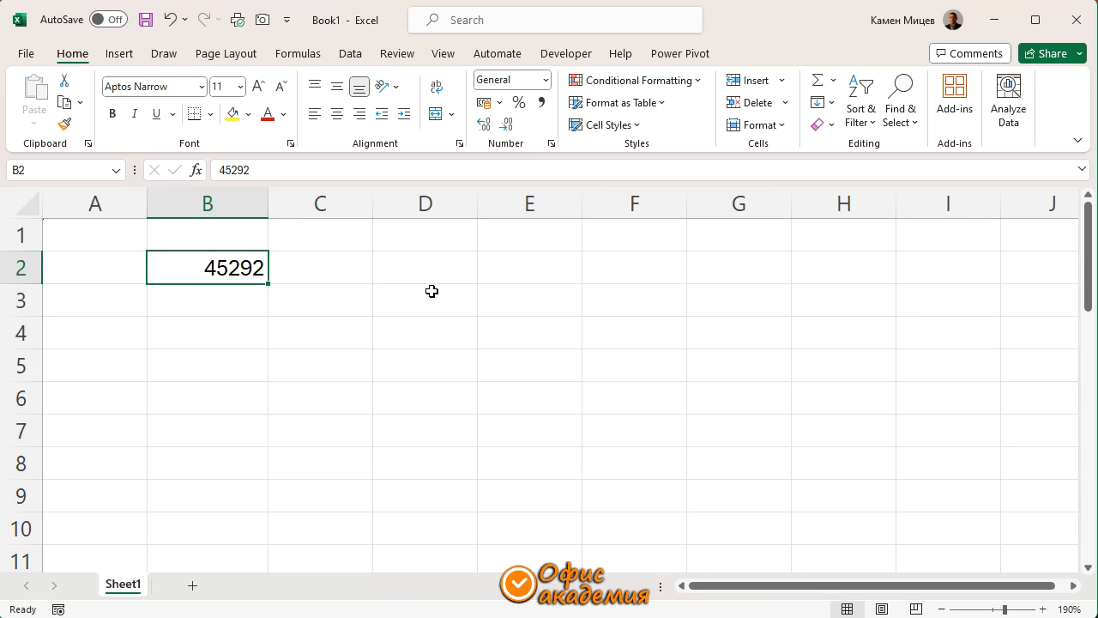
left_click(169, 19)
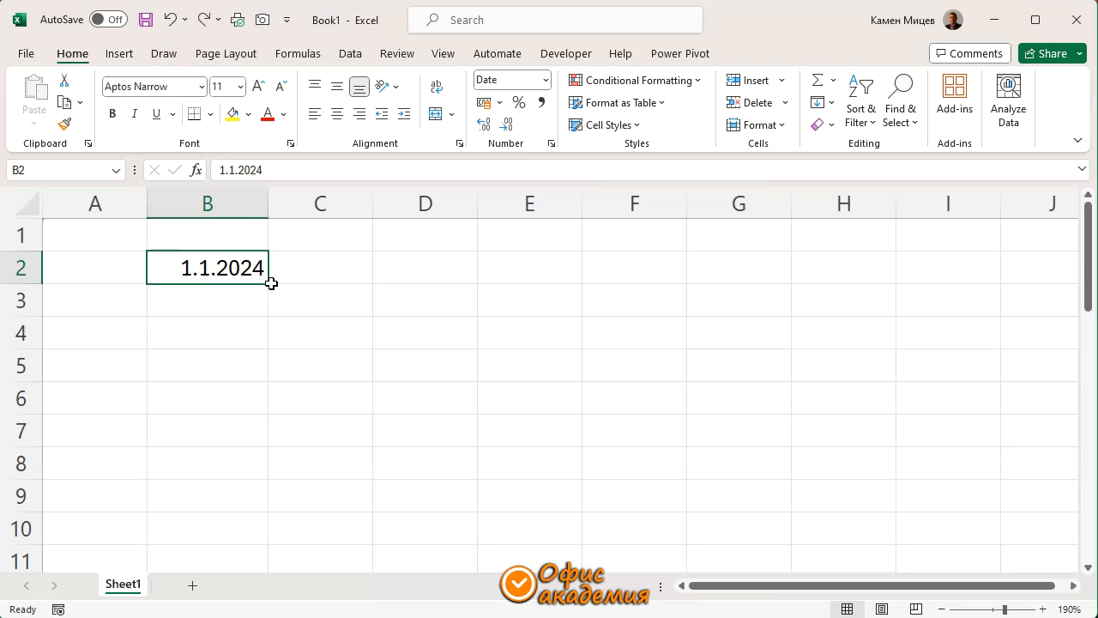
Fill the date in B2 down to B32 as a daily series ending at 31.1.2024
left_click_drag(268, 283, 240, 547)
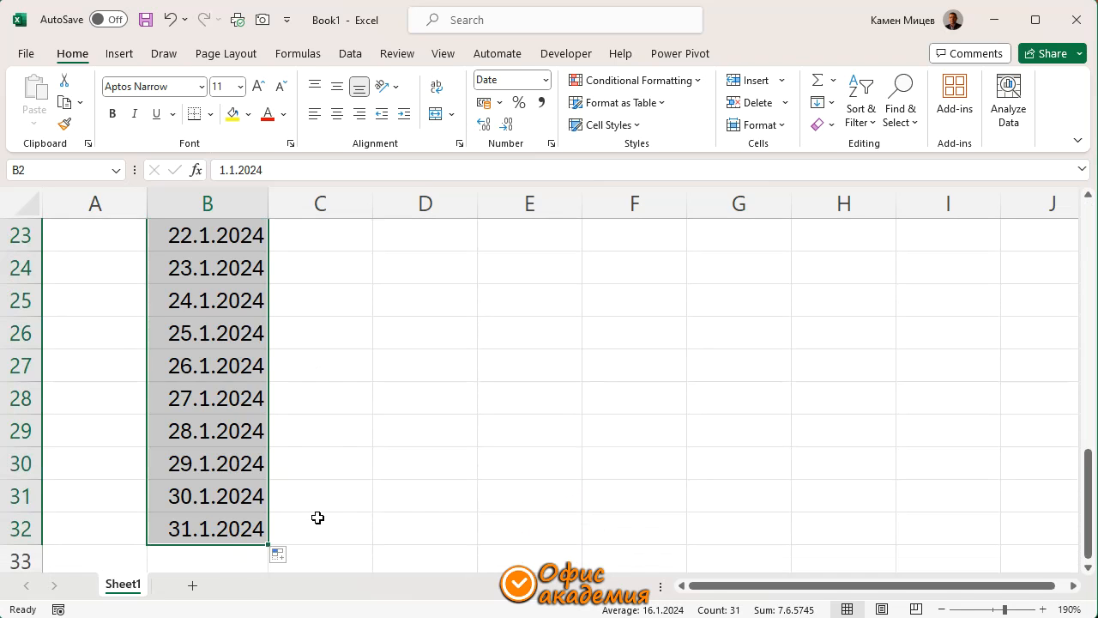
scroll(318, 517, "up", 7)
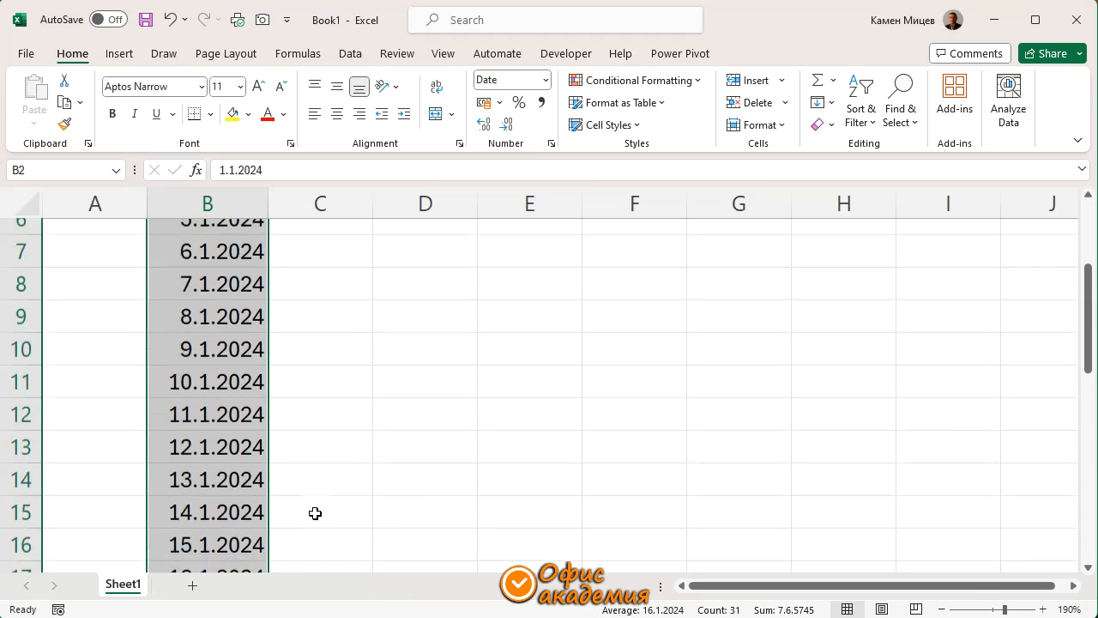
Try changing the start date in B2 to 1.2.2024, and undo the entry
left_click(202, 266)
type("1.2.2024")
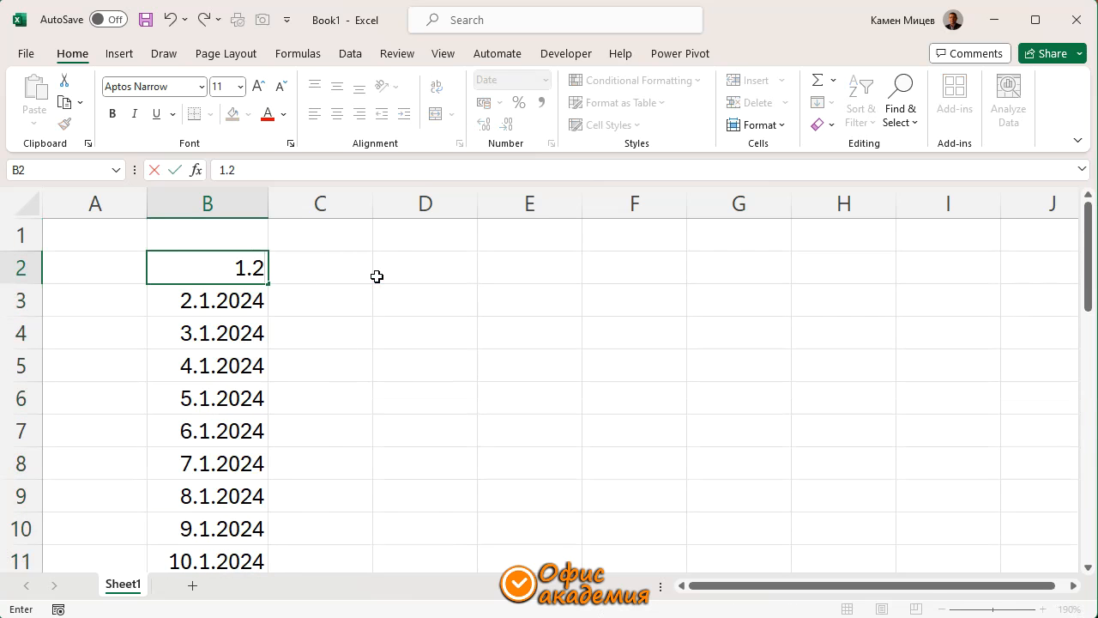
key("Return")
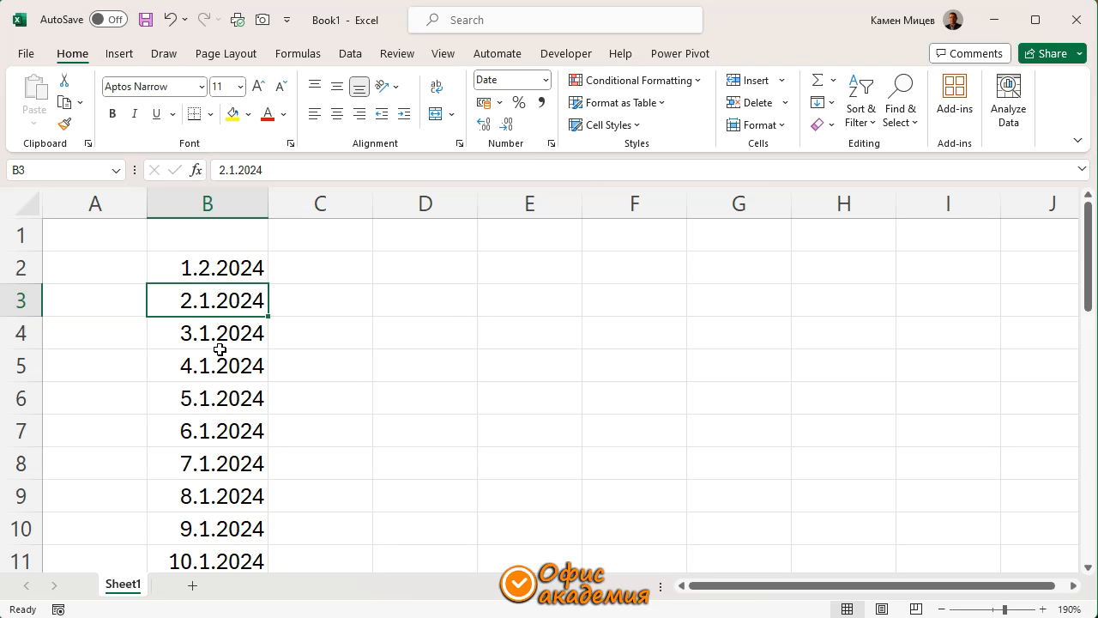
left_click(170, 19)
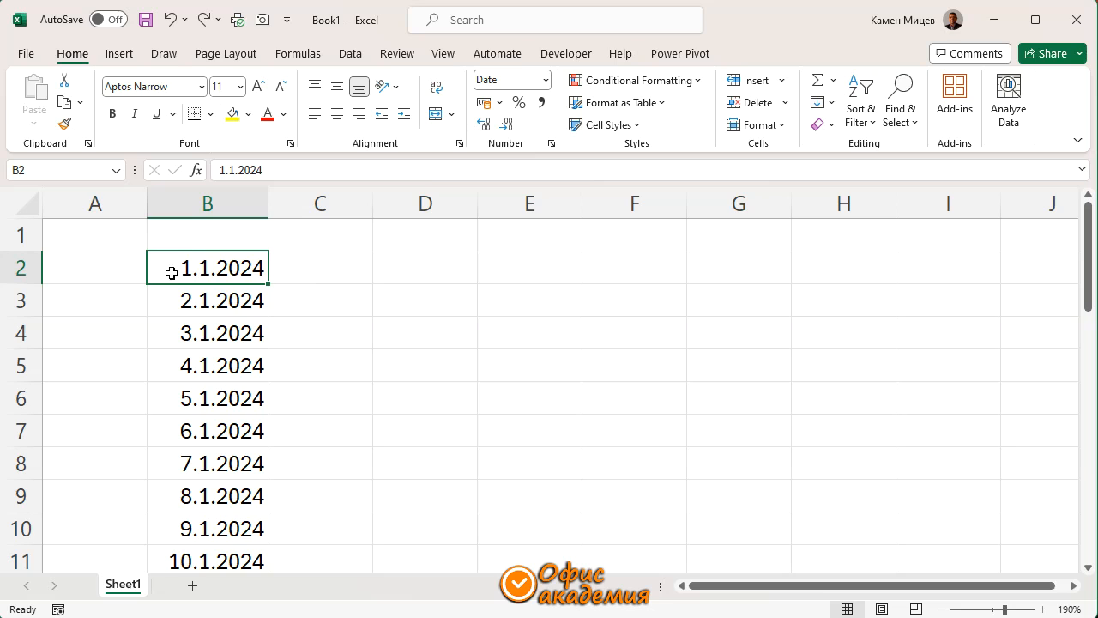
Enter the formula =B2+1 in B3, copy it down through B32, and check the formula in the last cell
left_click(206, 301)
type("=")
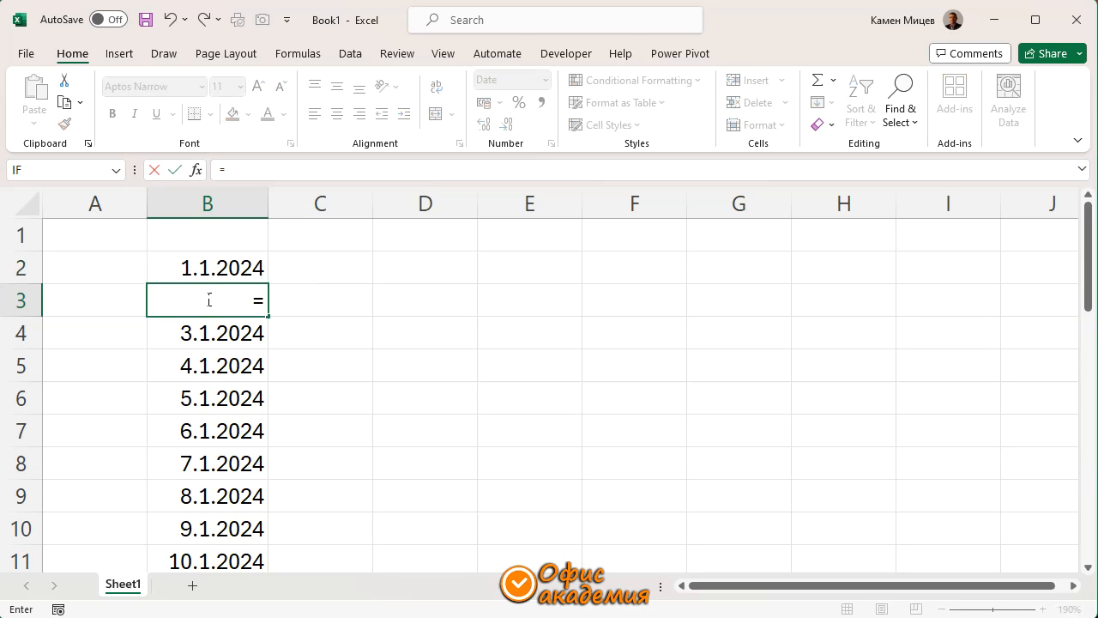
left_click(208, 269)
type("+1")
key("Return")
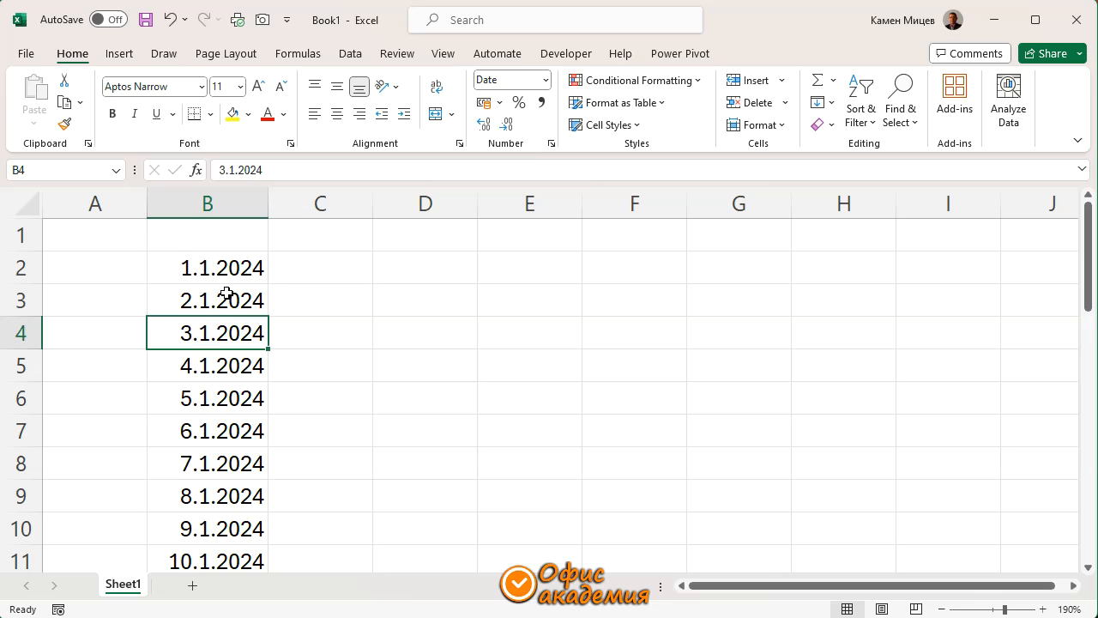
left_click(226, 296)
double_click(269, 318)
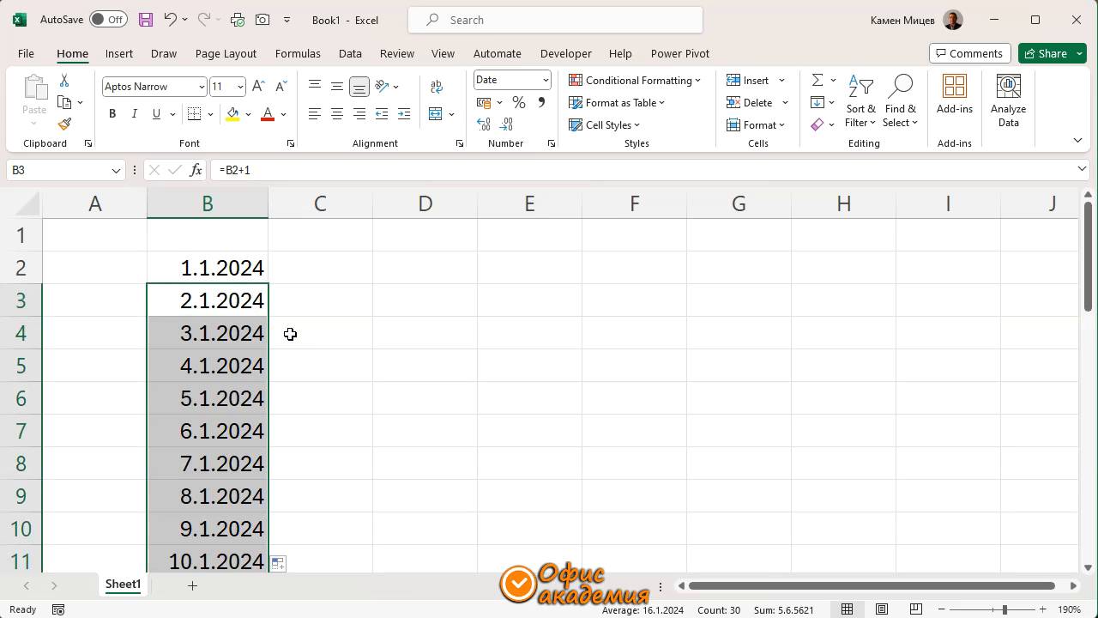
left_click(292, 300)
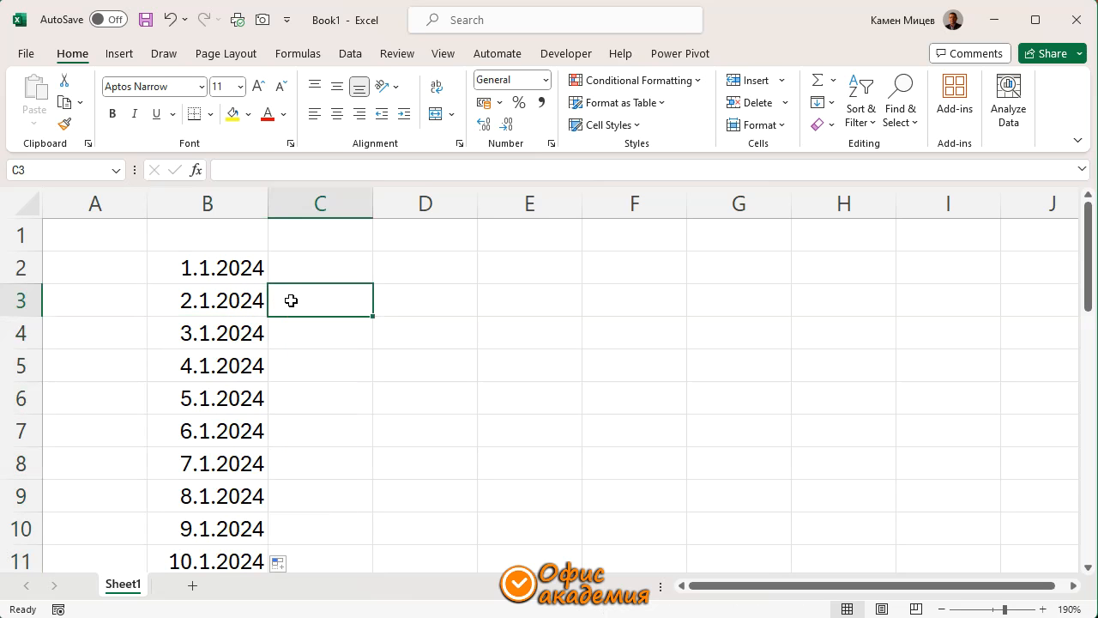
scroll(237, 305, "down", 10)
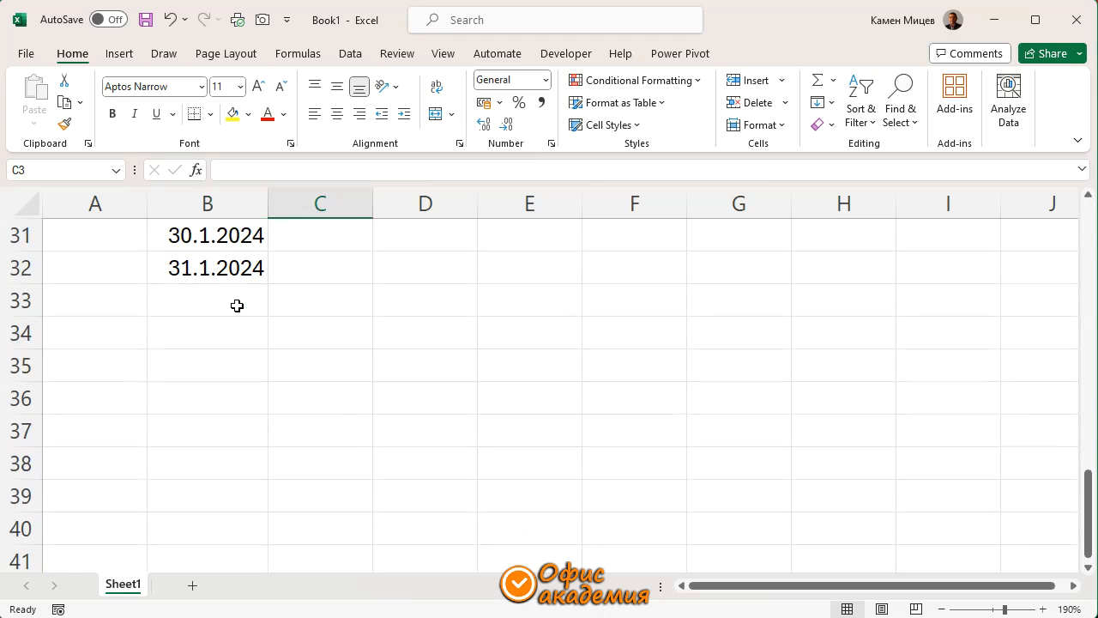
left_click(215, 274)
scroll(292, 360, "up", 2)
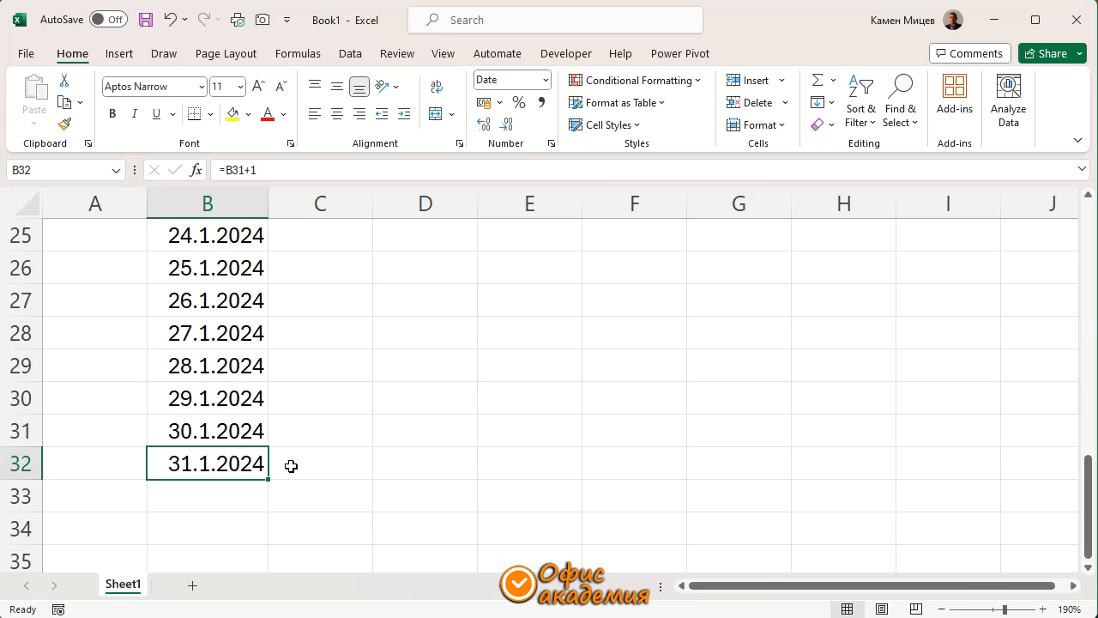
Change the start date in B2 to 1.2.2024
scroll(291, 466, "up", 8)
left_click(225, 269)
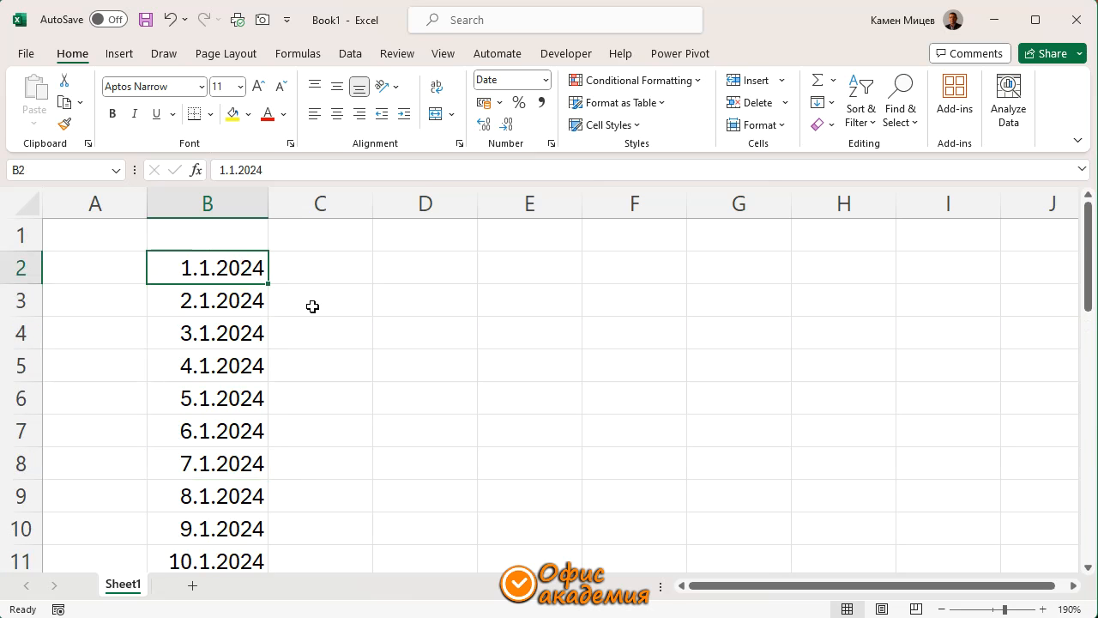
type("1.2.2024")
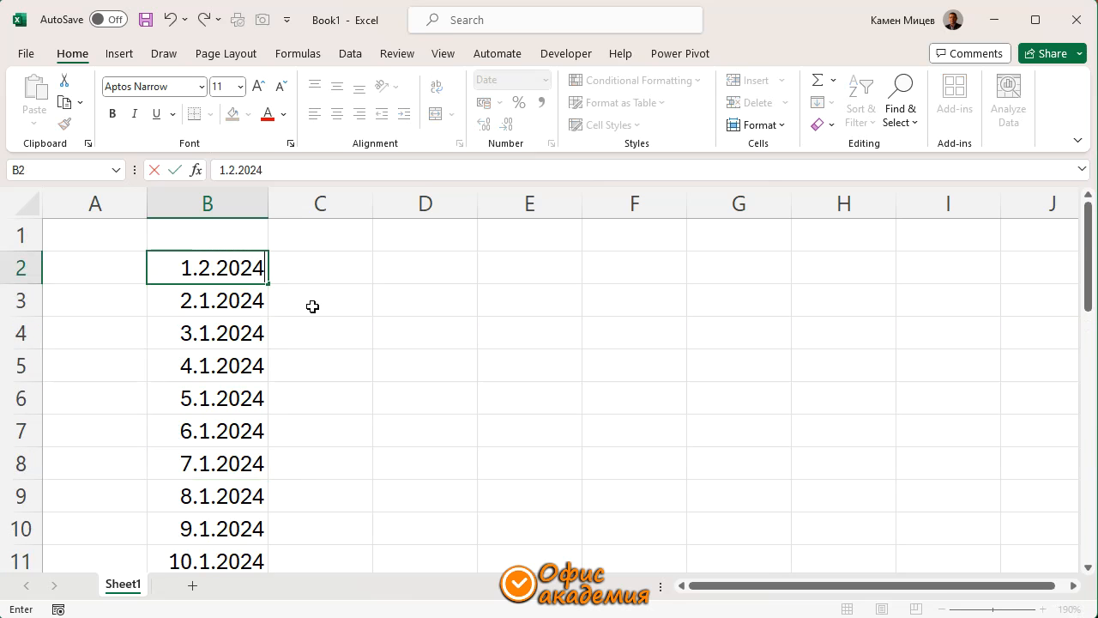
key("Return")
Examine the last dates of the list in B30:B32 for days beyond the end of the month
scroll(298, 324, "down", 9)
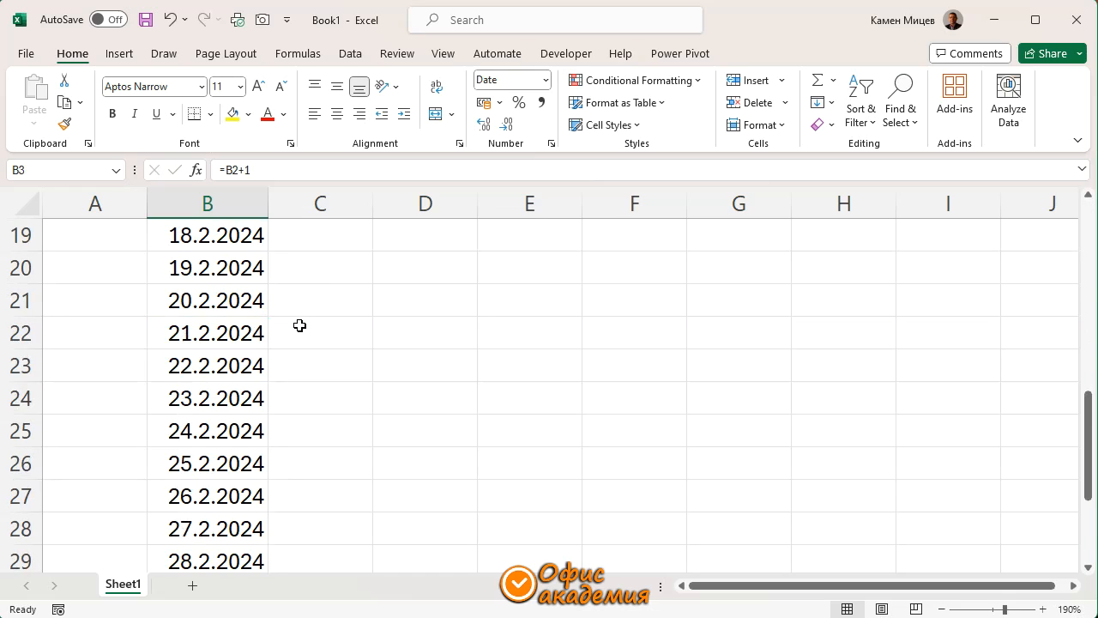
left_click(176, 299)
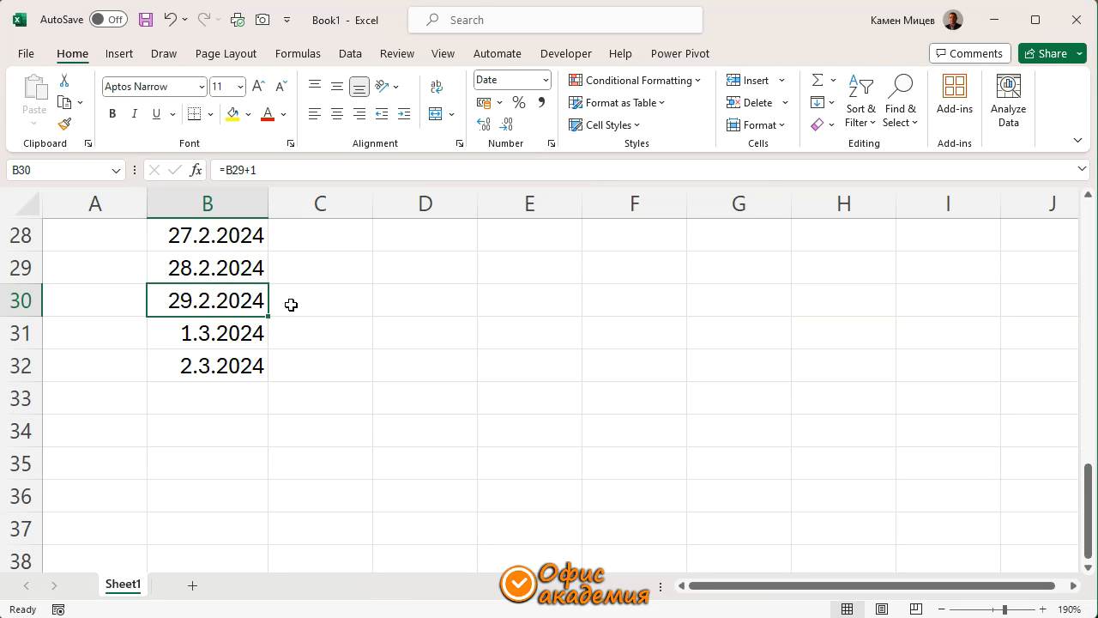
left_click(225, 335)
left_click(228, 364)
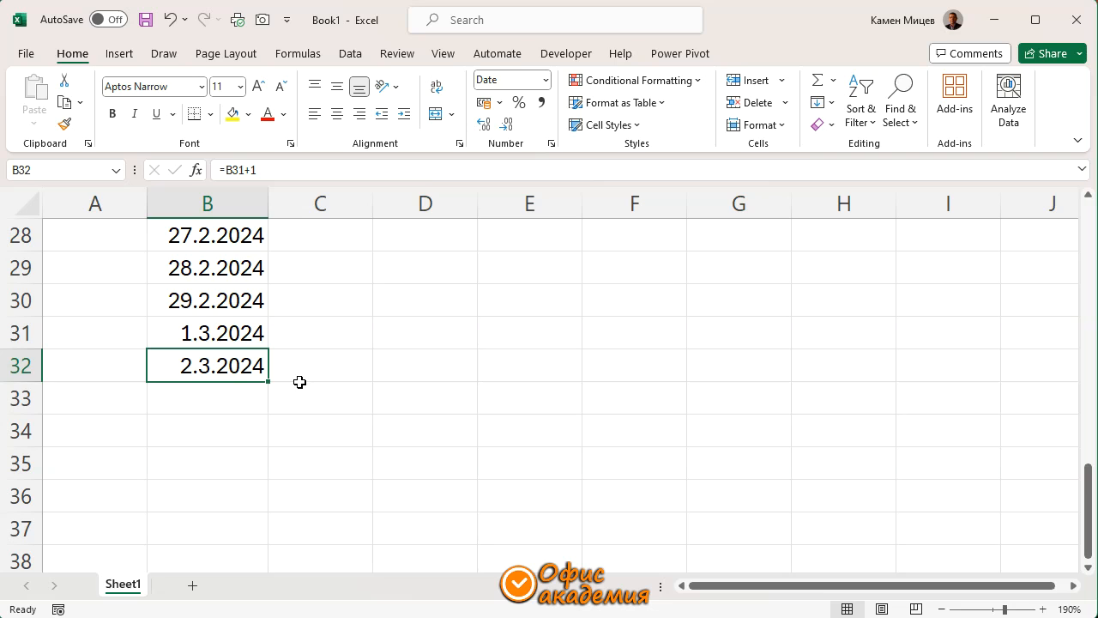
left_click_drag(233, 330, 232, 367)
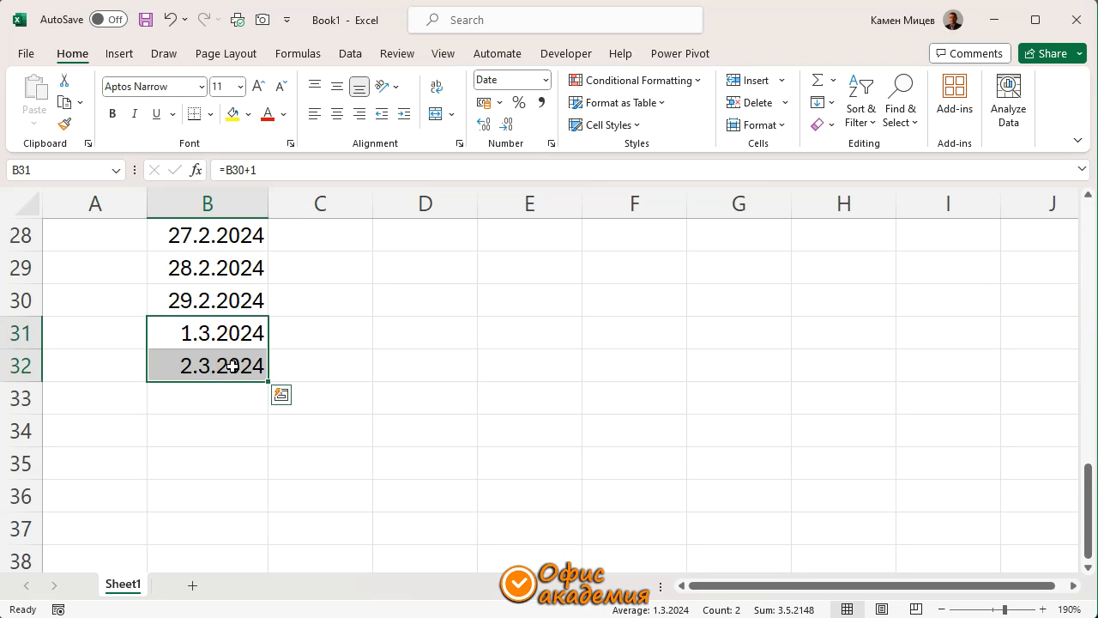
scroll(233, 365, "up", 9)
left_click(229, 268)
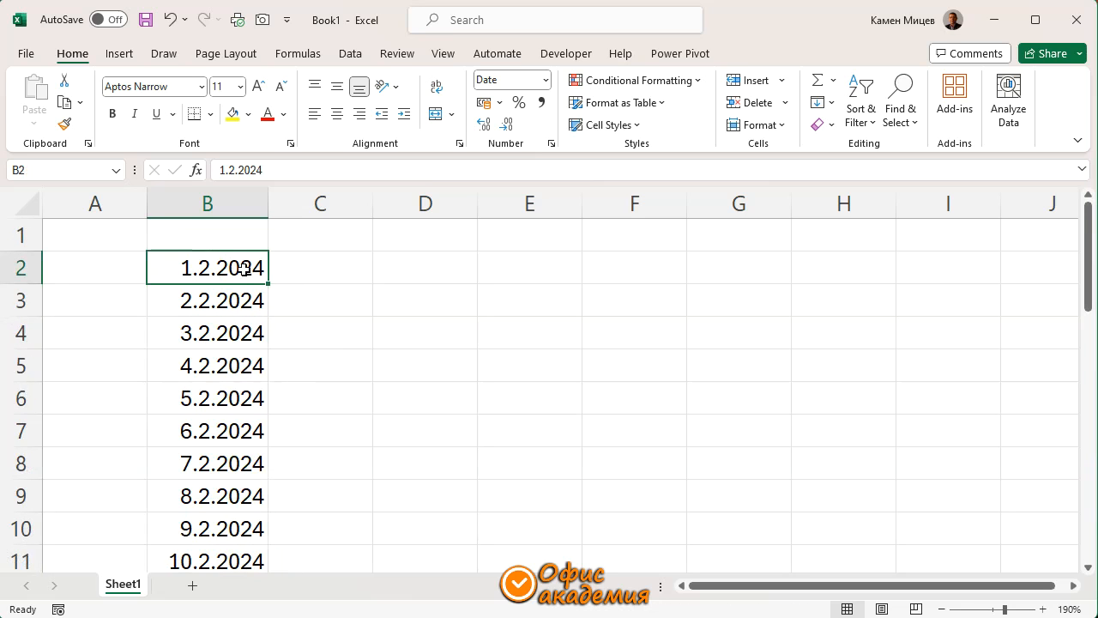
Enter the heading MONTH in cell D1
left_click(396, 275)
left_click(405, 248)
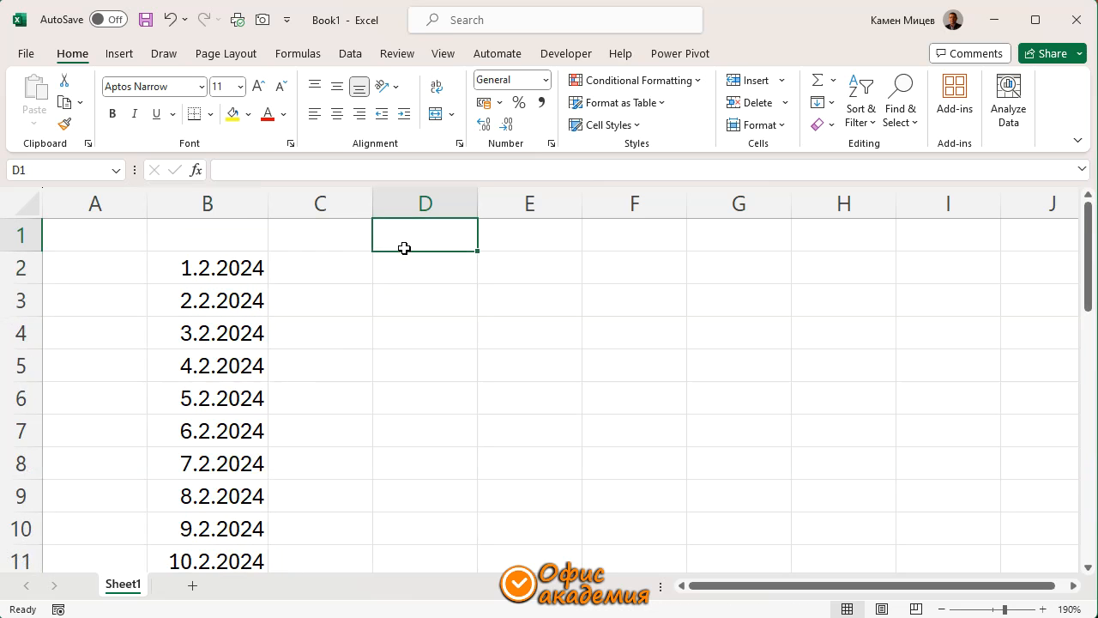
type("MONTH\\")
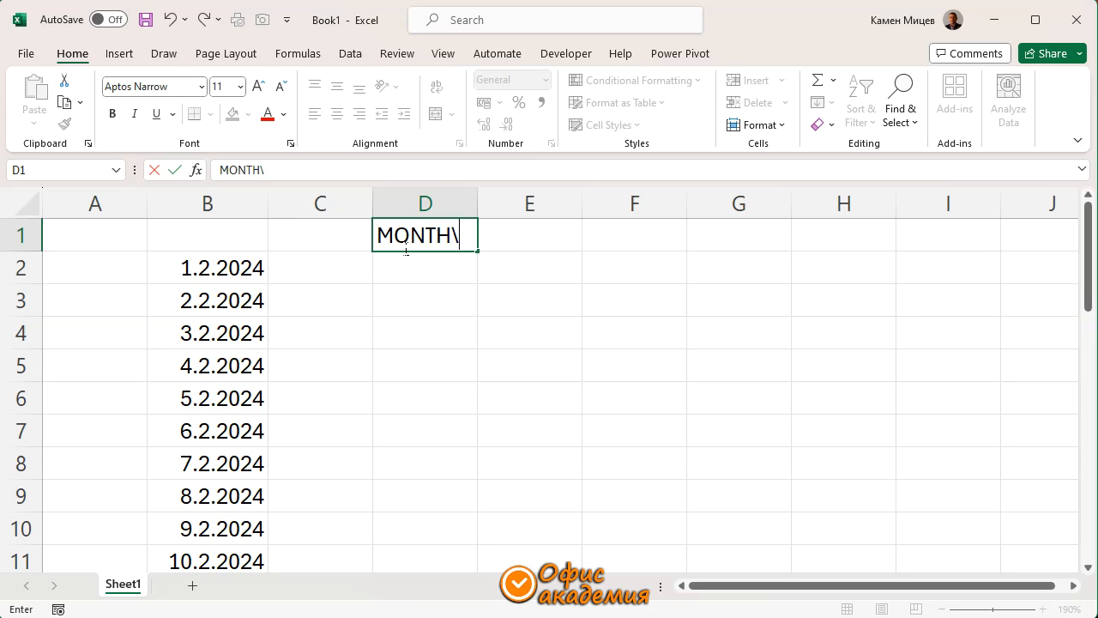
key("BackSpace")
key("Return")
Enter the formula =MONTH(B2) in D2 and copy it down through D32
type("=mon")
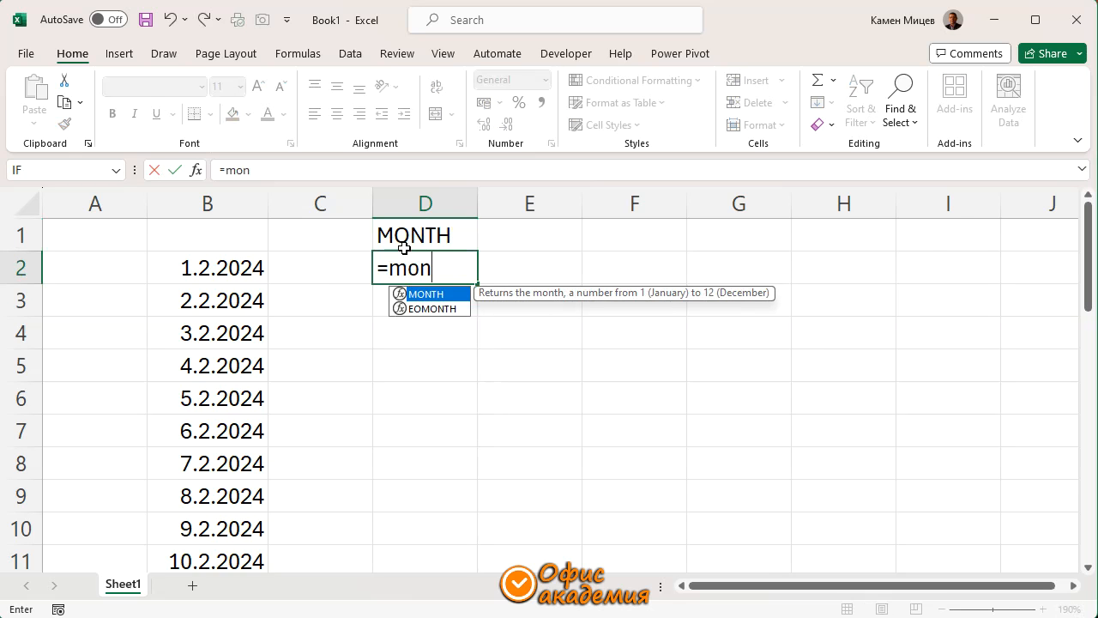
key("Tab")
left_click(236, 268)
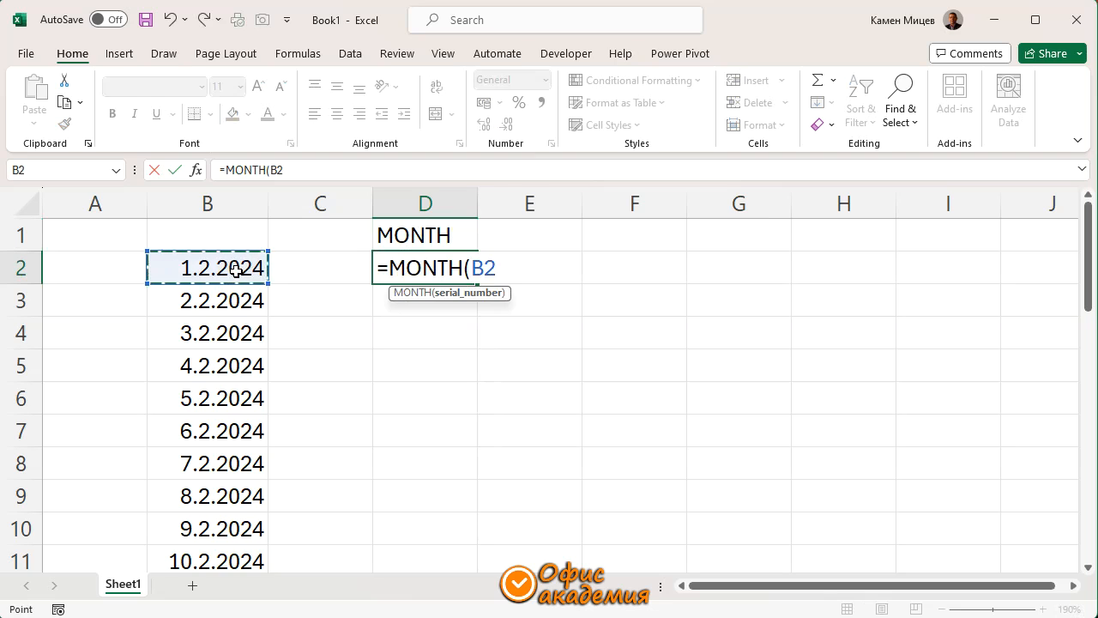
key("Return")
left_click(452, 277)
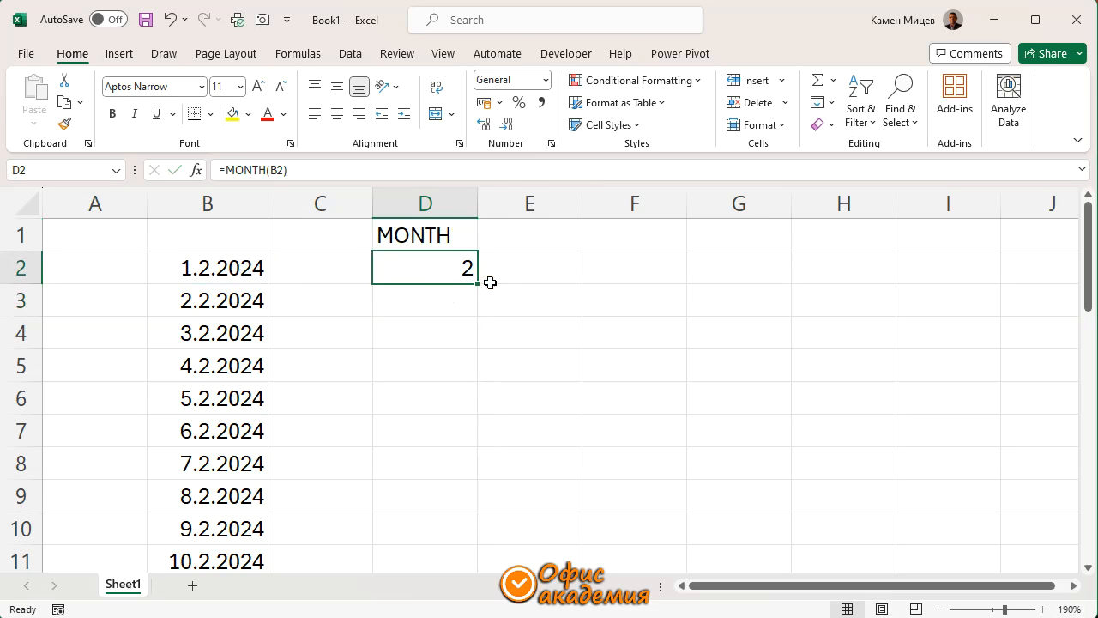
left_click_drag(478, 284, 466, 518)
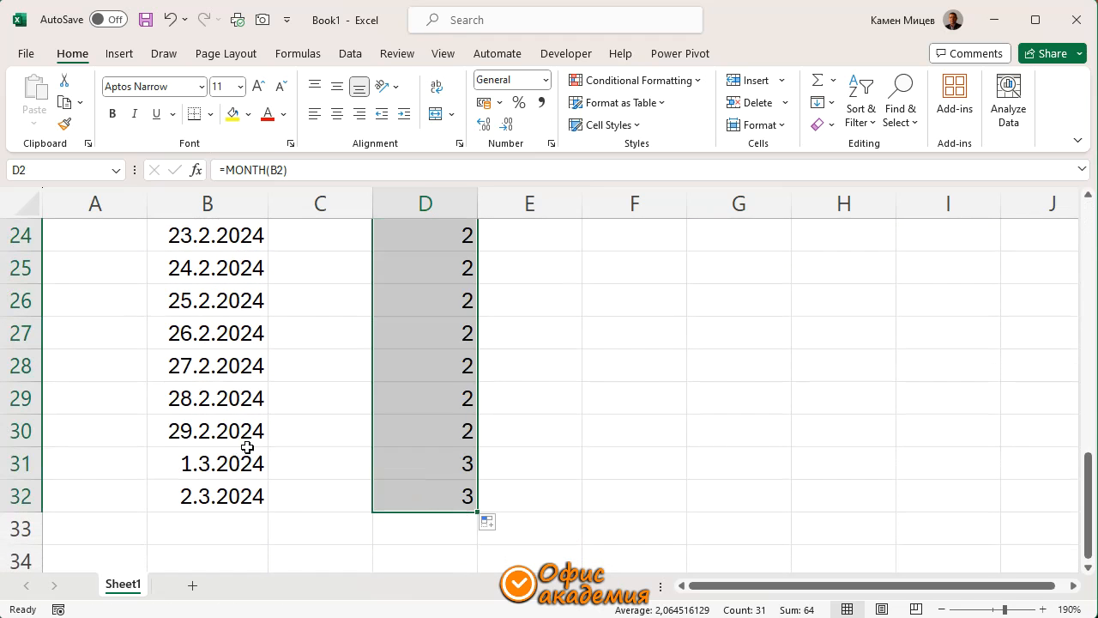
Compare the dates in B30 and B31 with their month numbers in D30 and D31
left_click(228, 432)
left_click(223, 463)
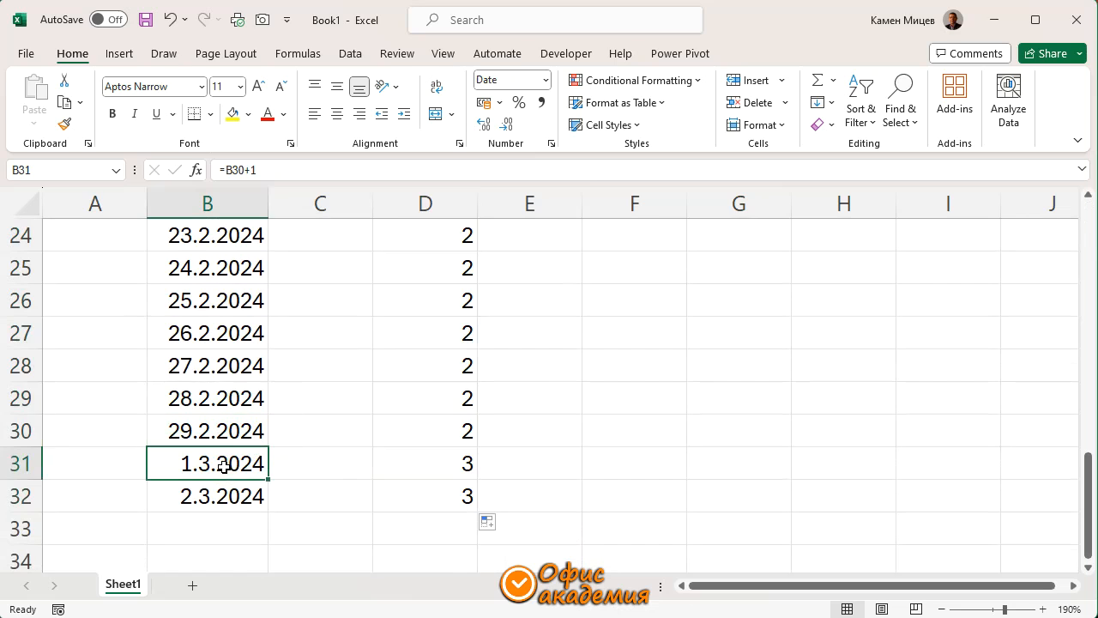
left_click(429, 434)
left_click(437, 471)
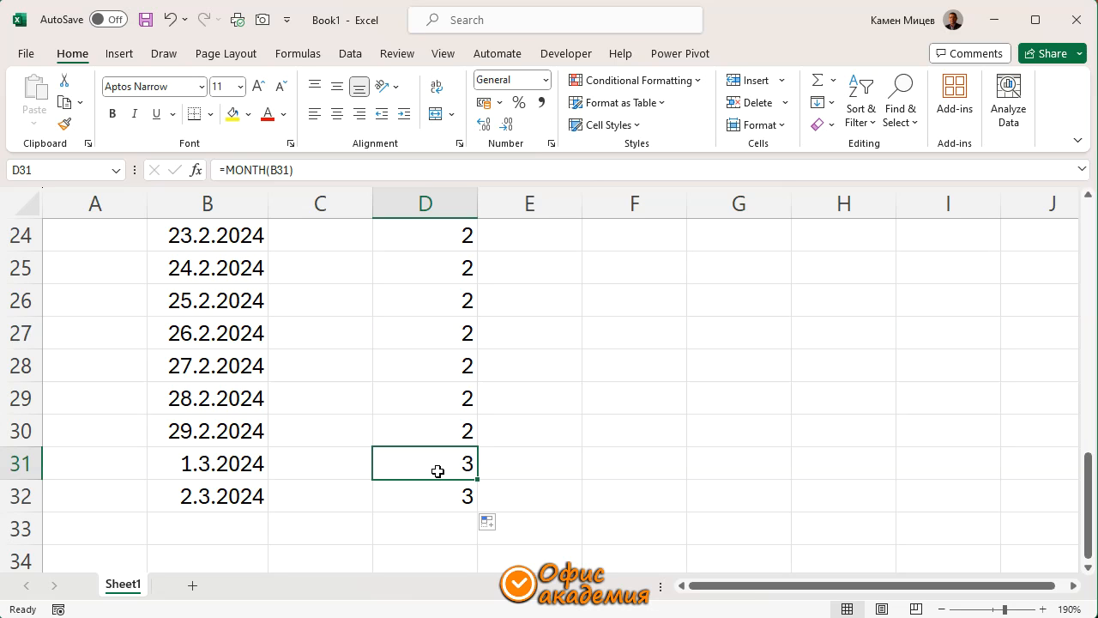
left_click(443, 433)
left_click(441, 467)
scroll(441, 468, "up", 8)
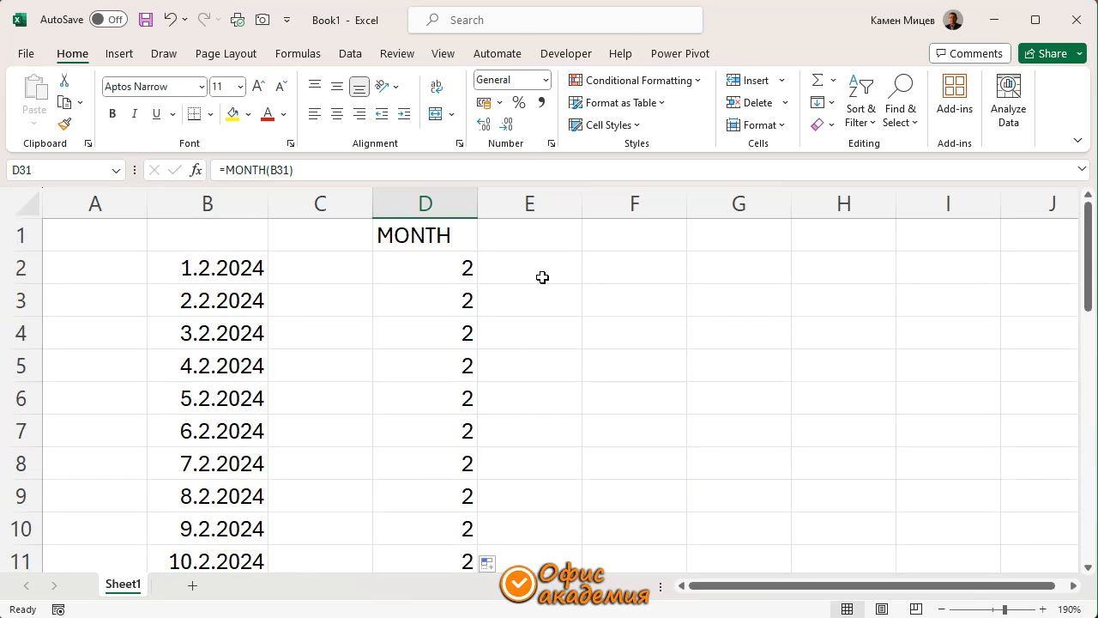
Enter the heading IF in cell E1
left_click(514, 237)
type("IF")
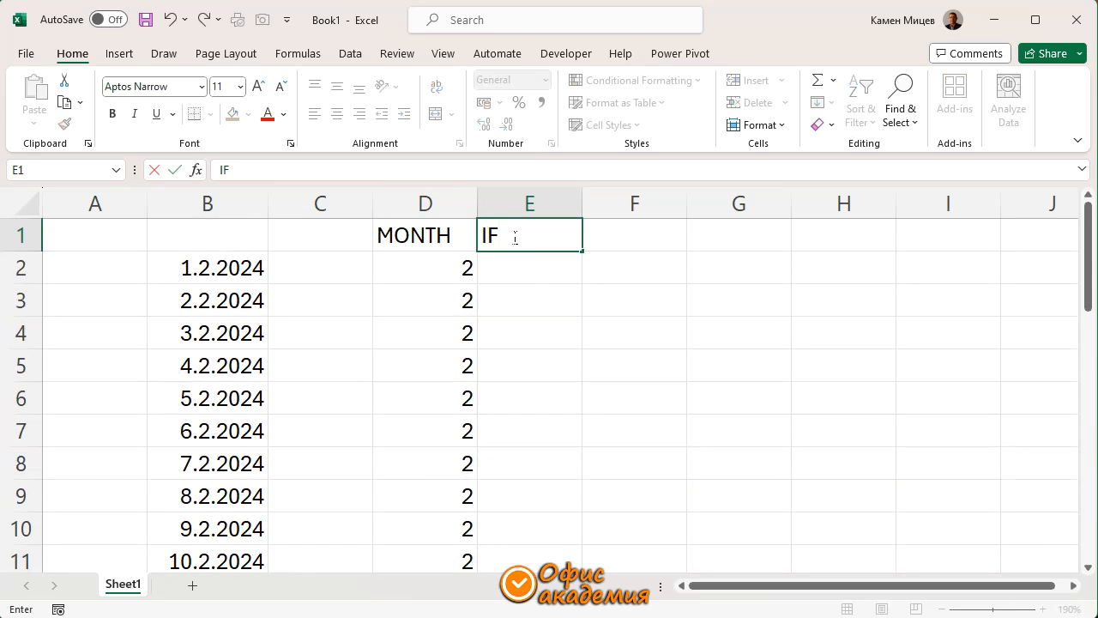
key("Return")
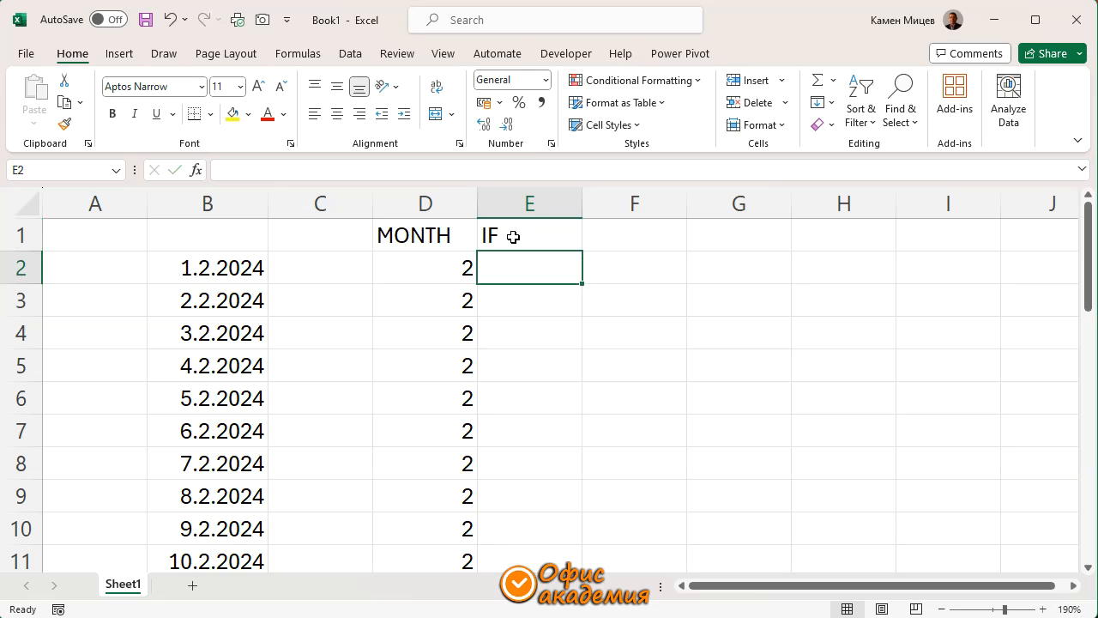
Insert an IF function before B2+1 in cell B3's formula, with the logical test MONTH(B2)=MONTH(B2+1)
double_click(214, 301)
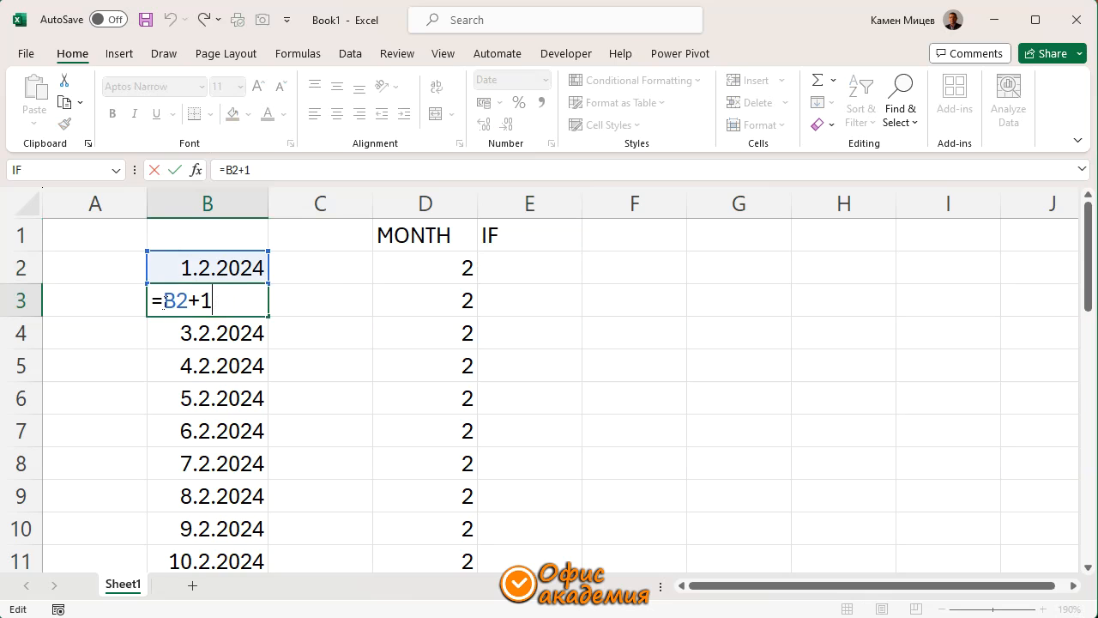
type("if")
key("Tab")
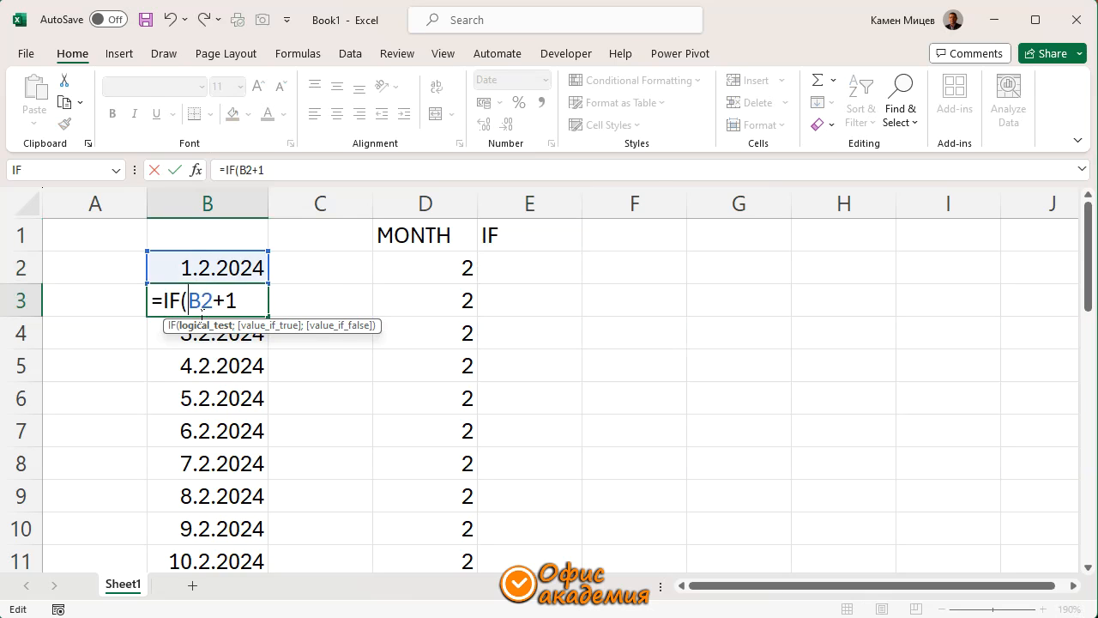
type("mont")
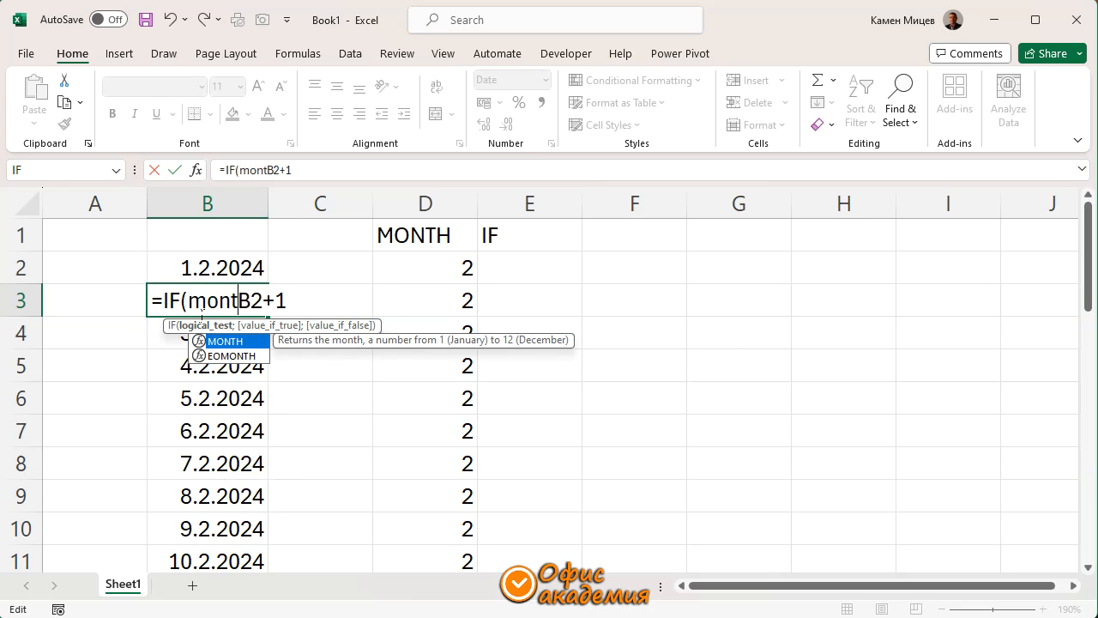
key("Tab")
left_click(210, 270)
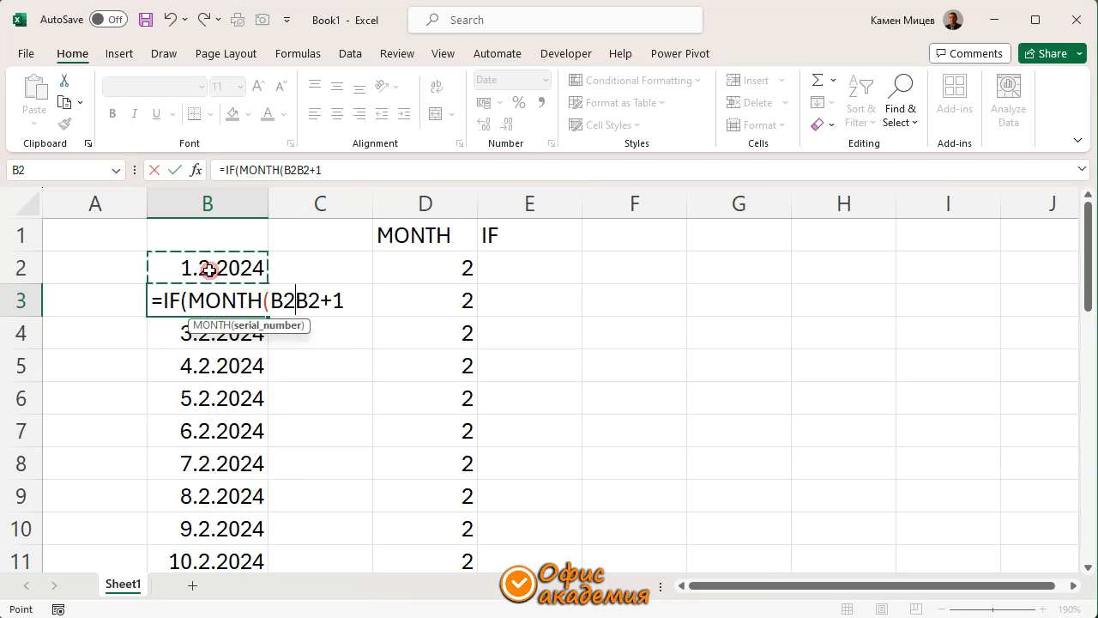
type(")")
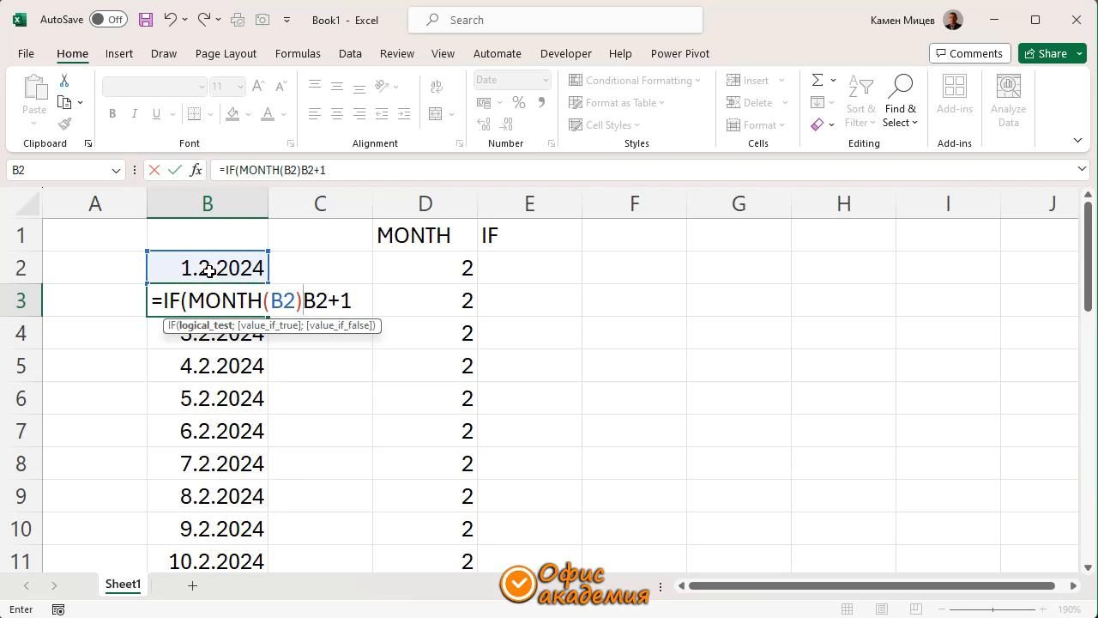
type("=mont")
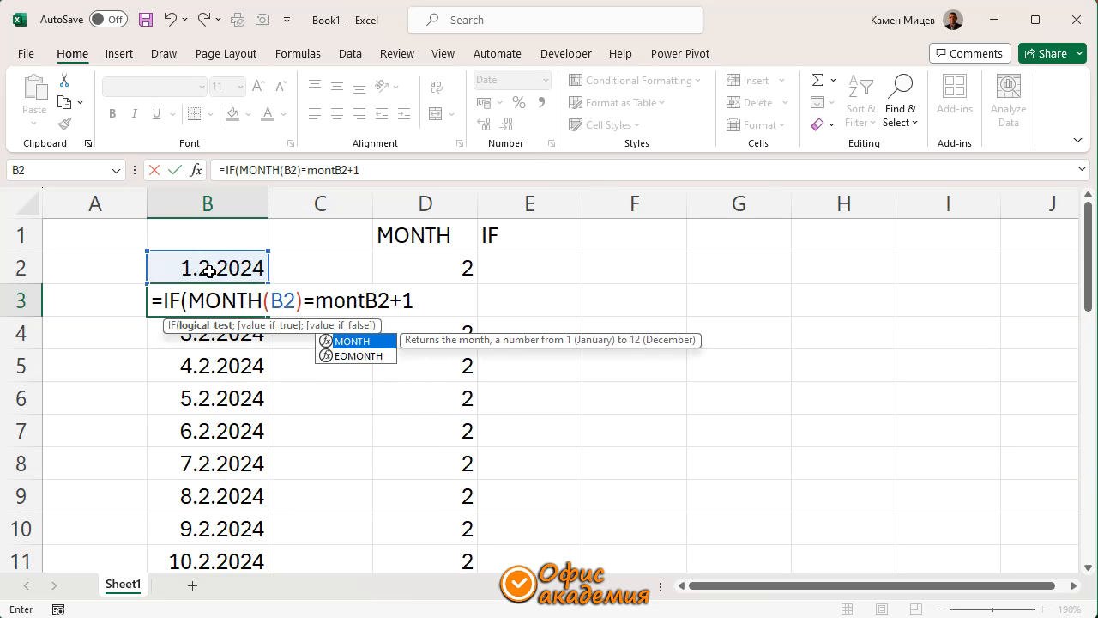
key("Tab")
left_click(205, 266)
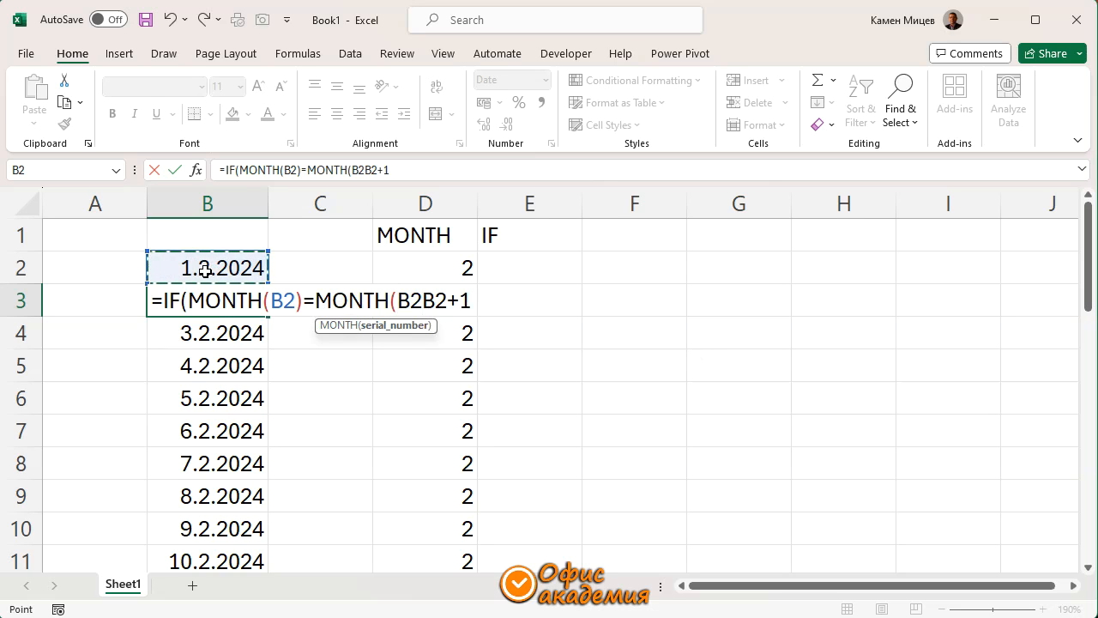
type("+1)")
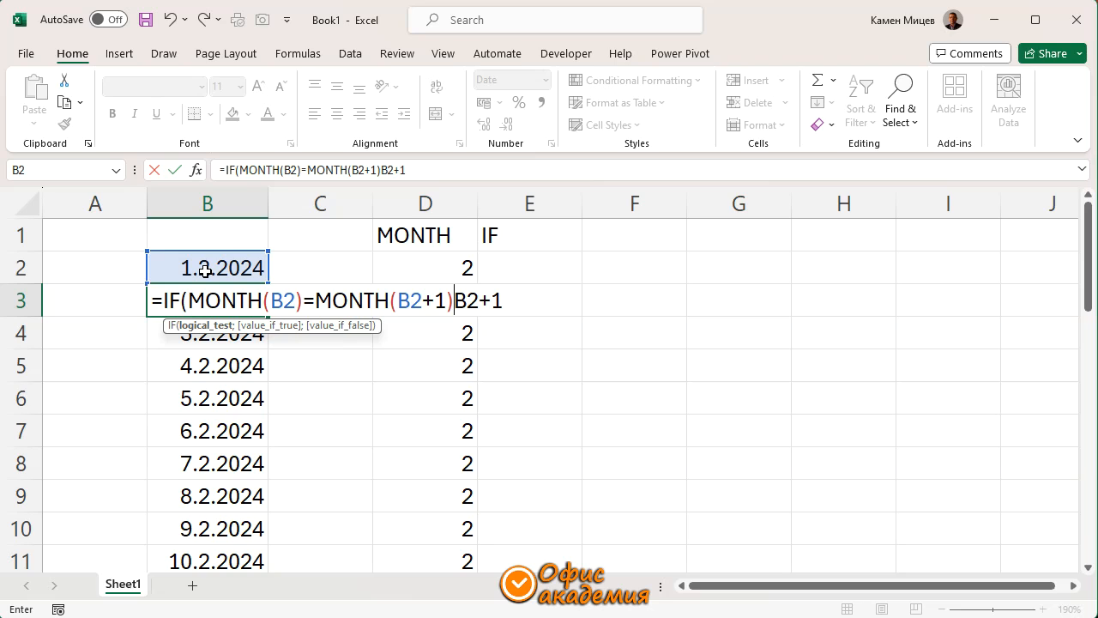
Complete B3's formula as =IF(MONTH(B2)=MONTH(B2+1);B2+1;"")
type(";")
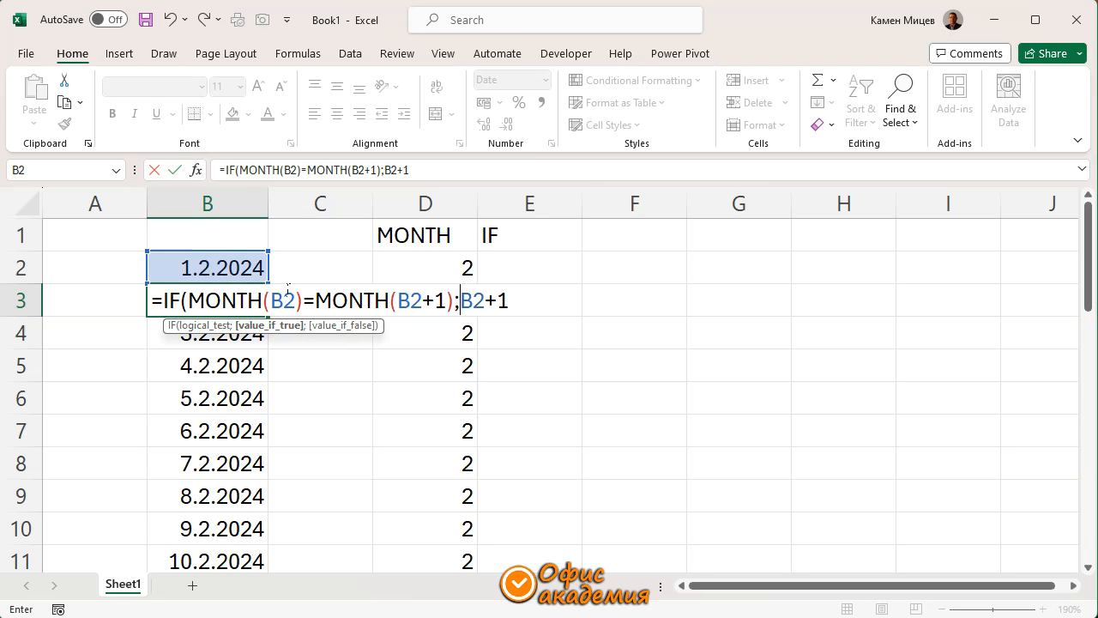
left_click(513, 301)
type(";\"\")")
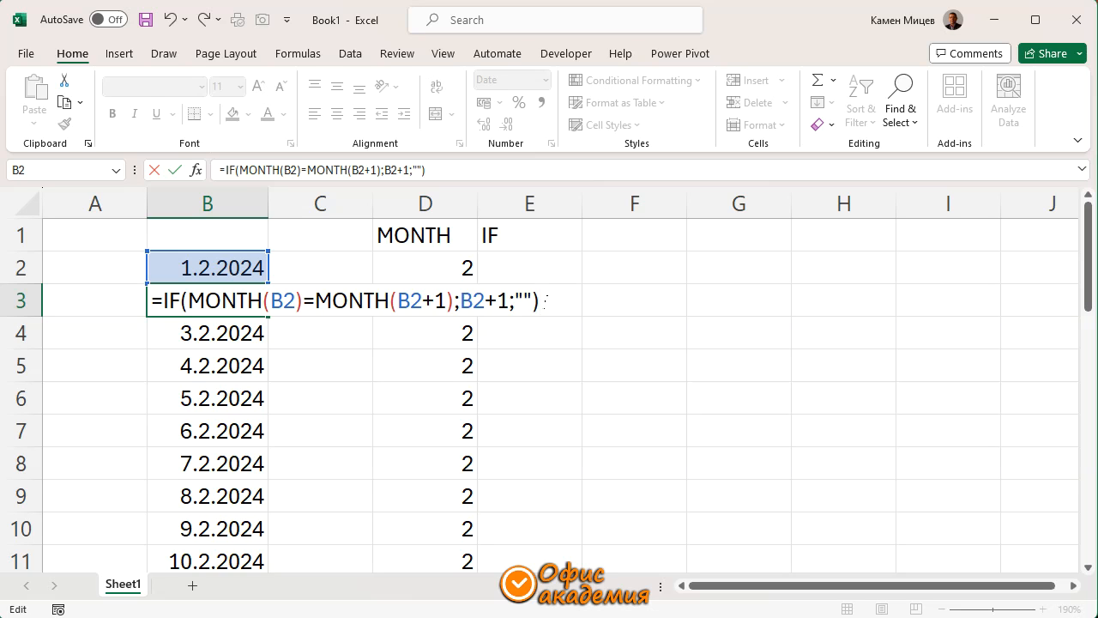
key("Return")
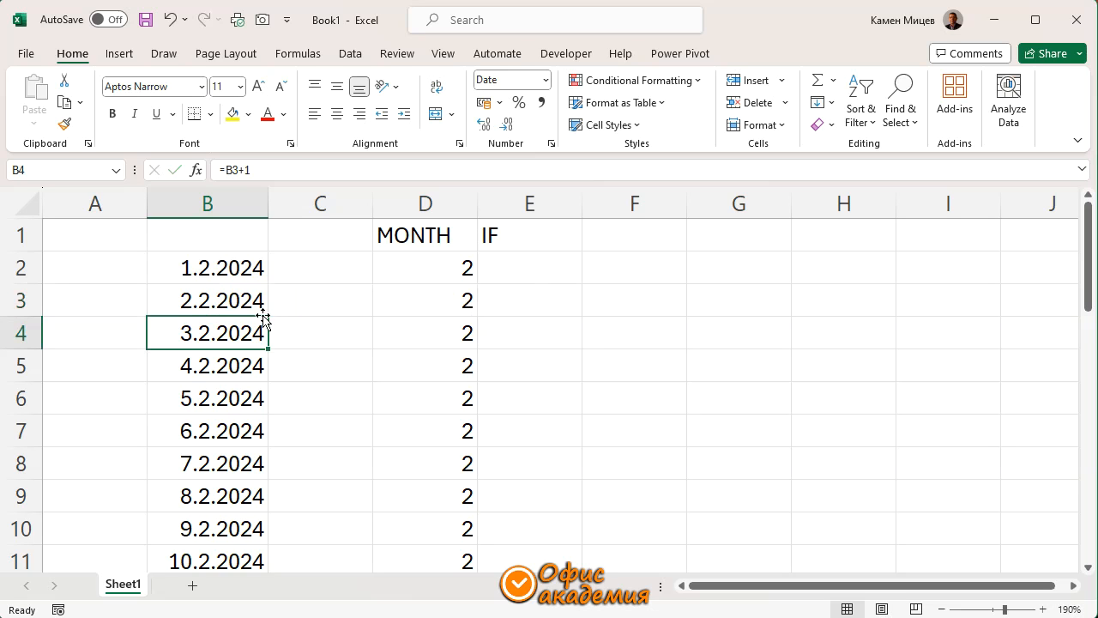
Copy the IF formula from B3 down through B32
left_click(232, 299)
key("ctrl+shift+Down")
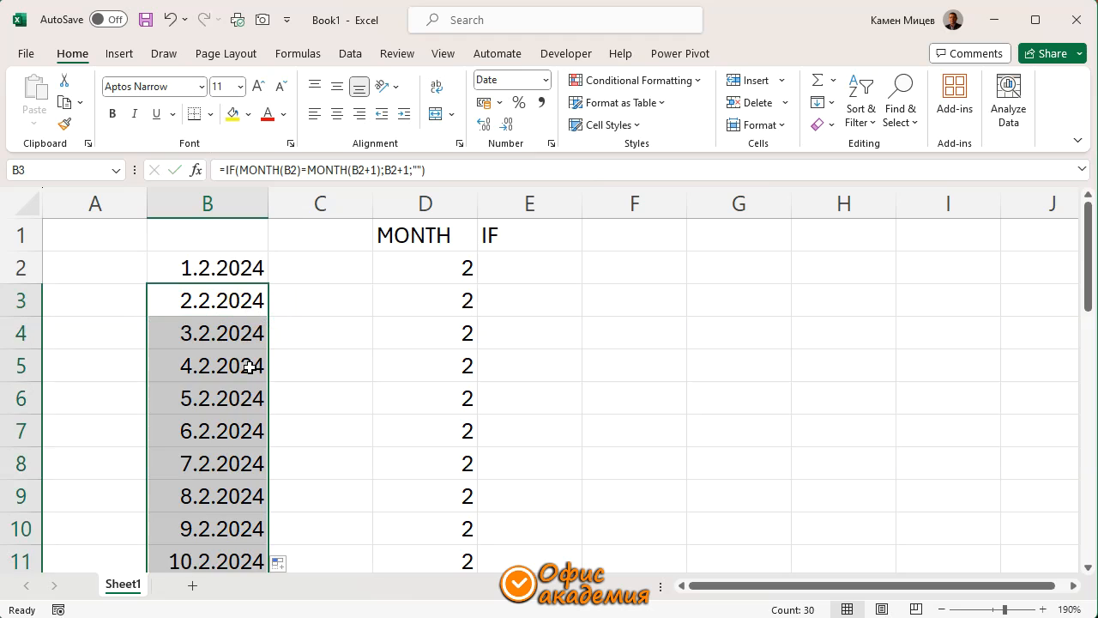
scroll(248, 369, "down", 2)
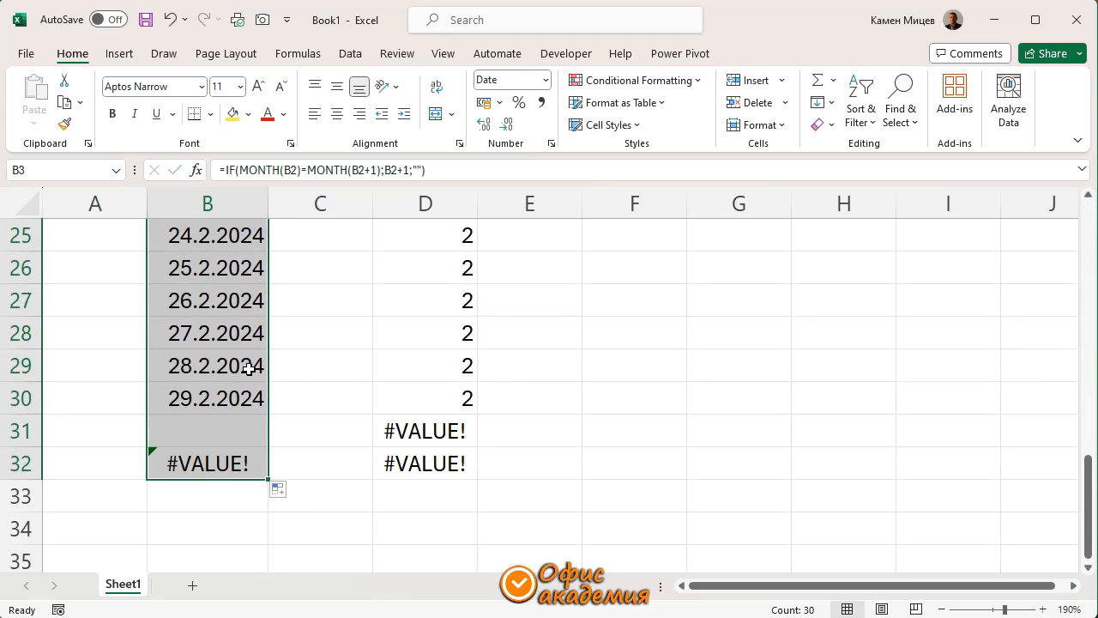
Examine the formulas in B31, D31 and B32 to trace the cause of the errors below the last date
left_click(212, 434)
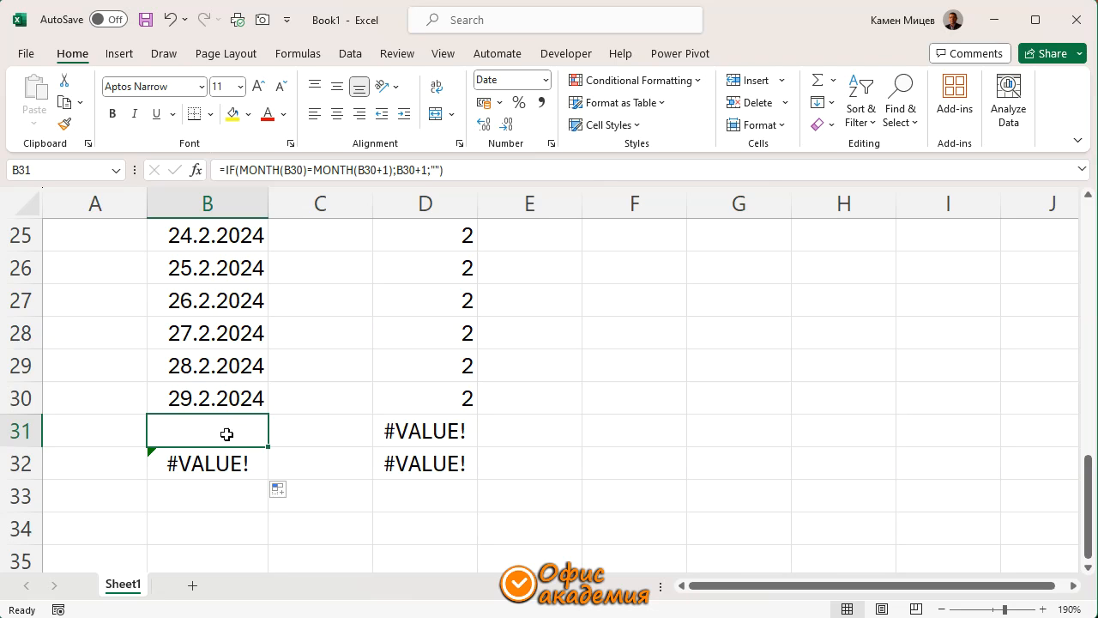
double_click(209, 429)
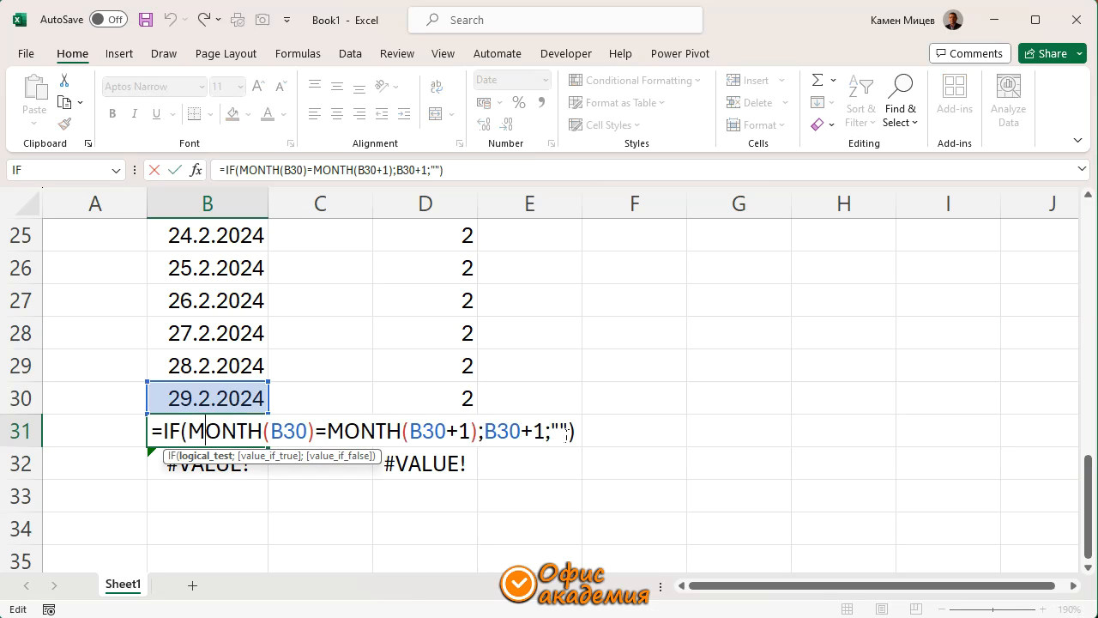
key("Escape")
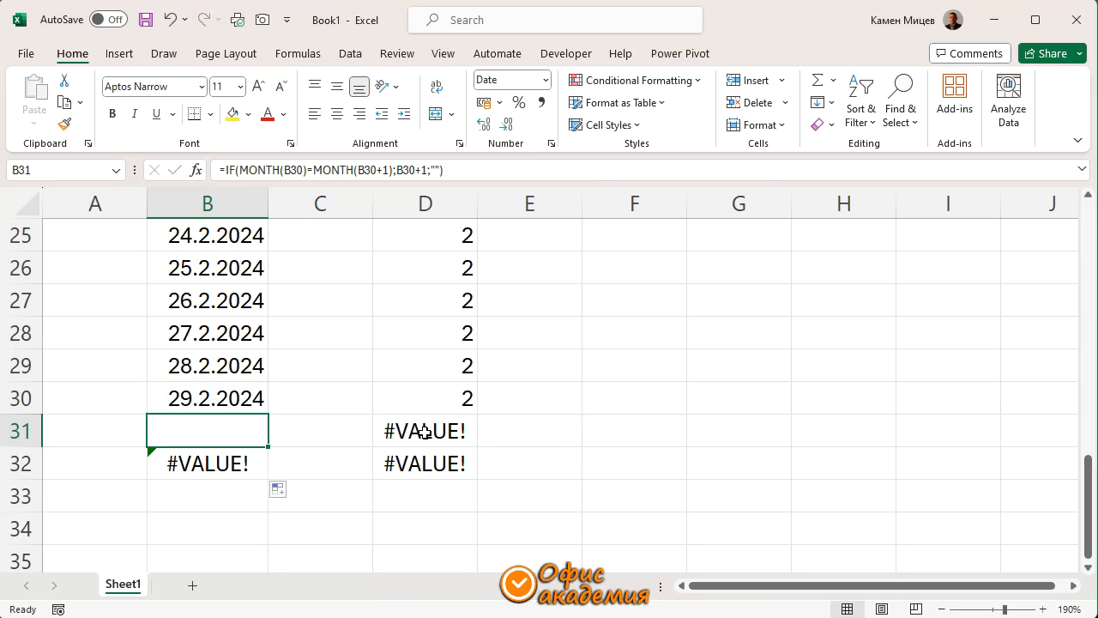
double_click(424, 432)
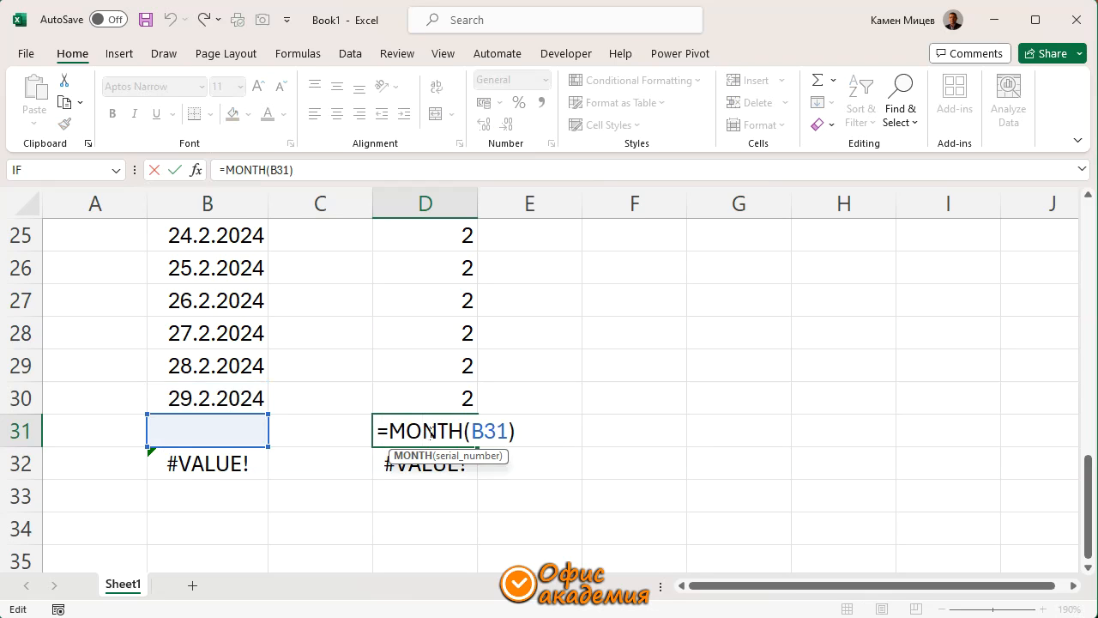
key("Escape")
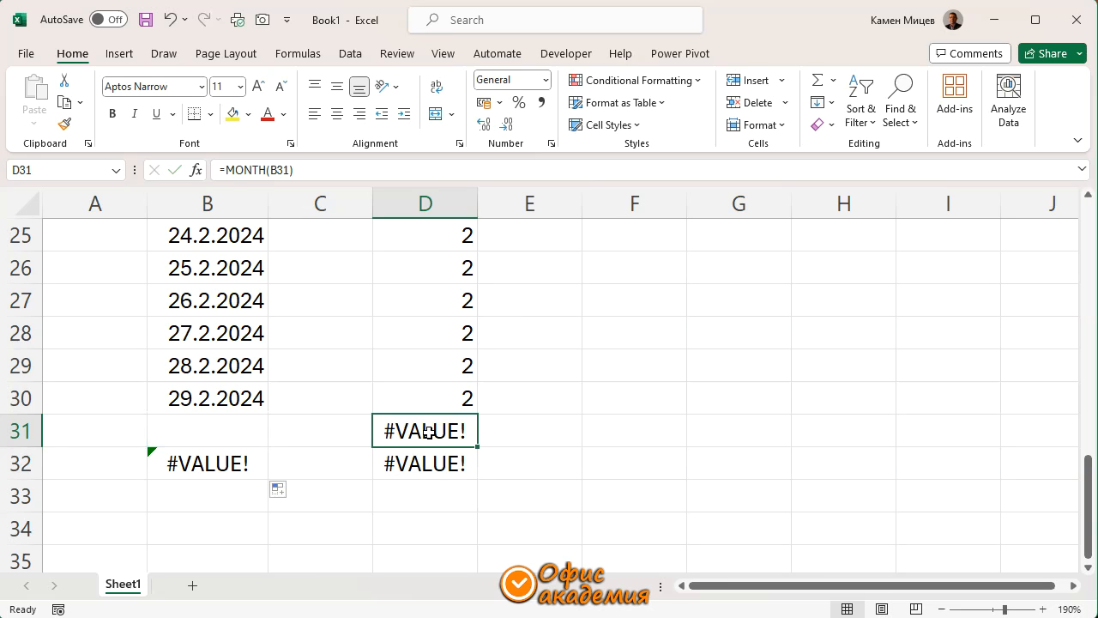
left_click(221, 462)
double_click(224, 465)
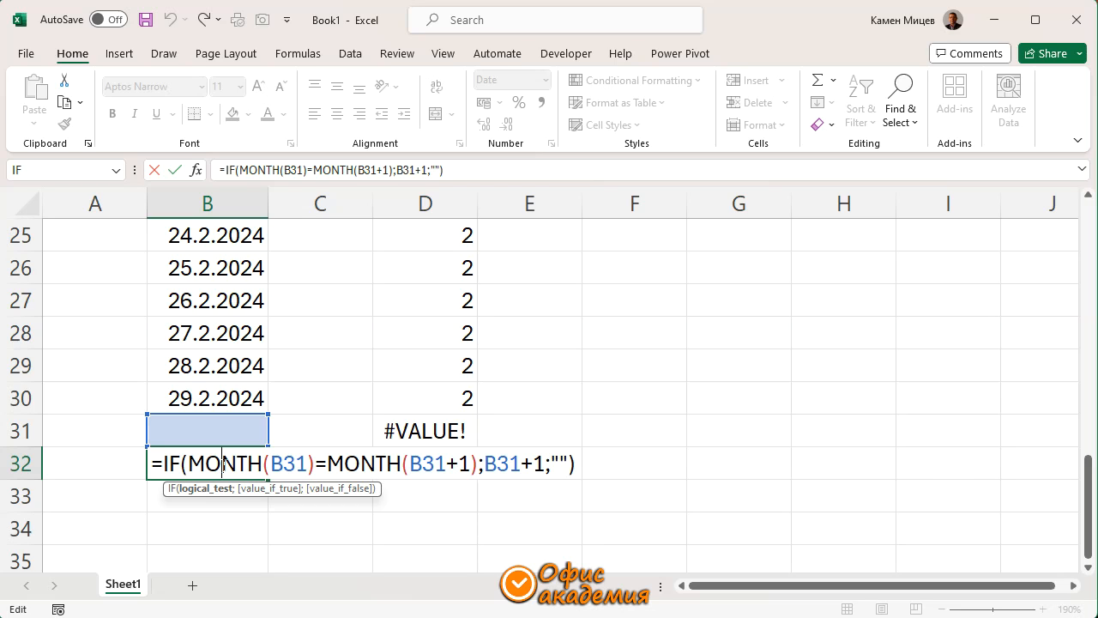
key("Escape")
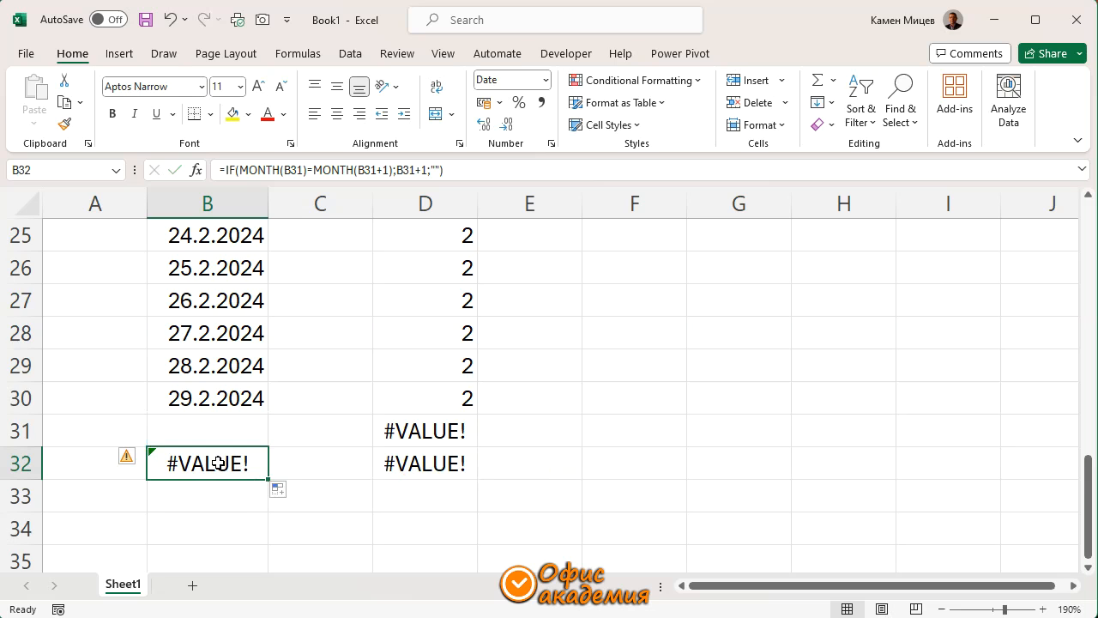
Enter the heading IFERROR in cell F1
scroll(219, 464, "up", 8)
left_click(638, 235)
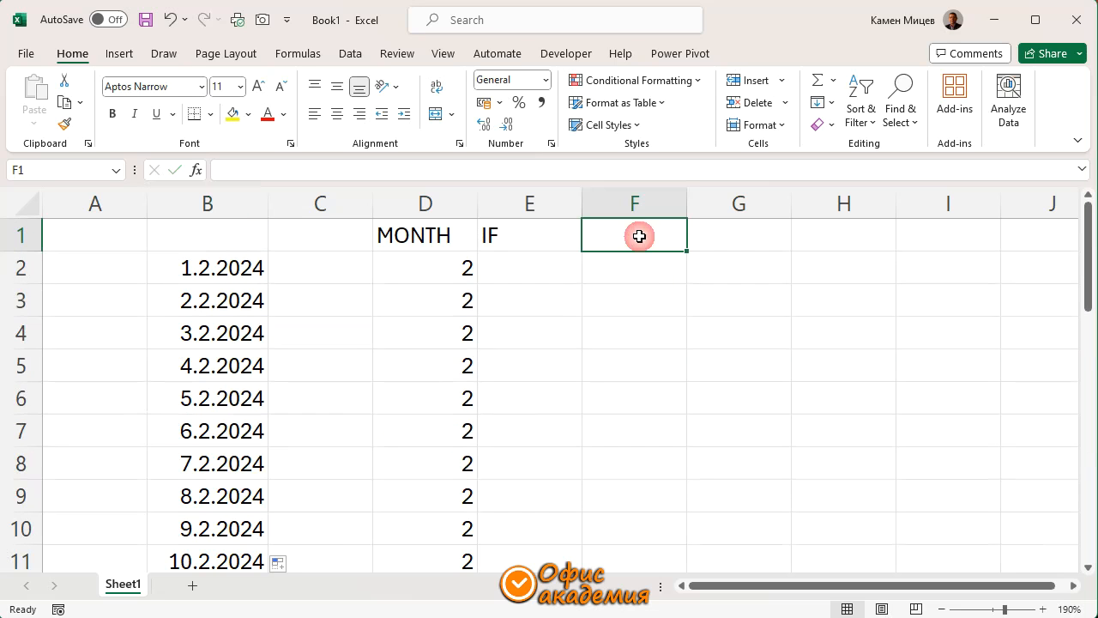
type("IFERROR")
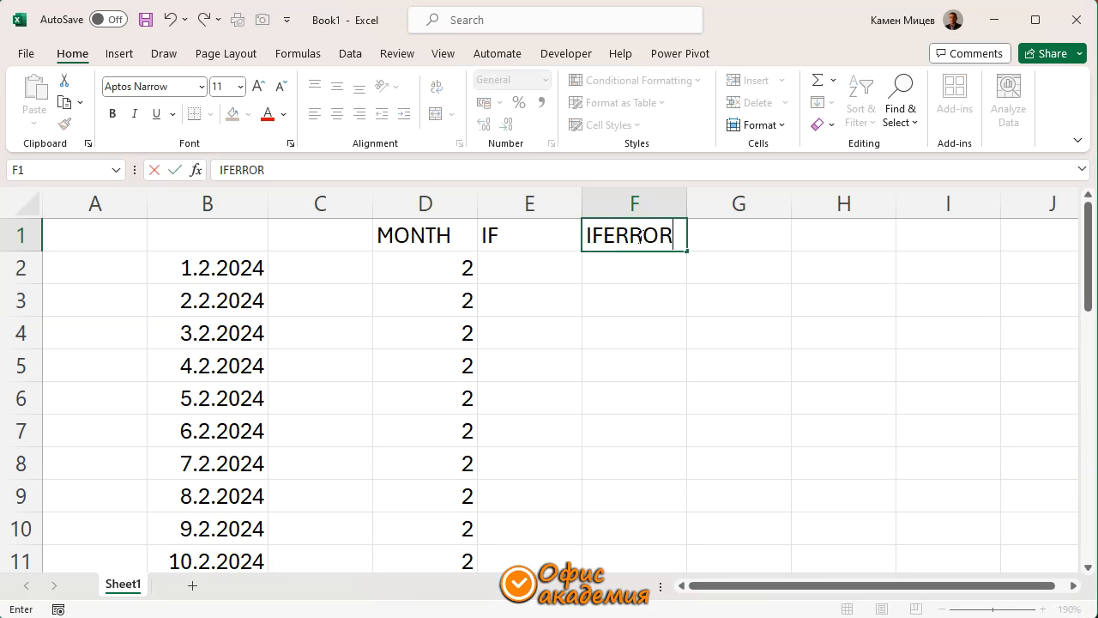
key("Return")
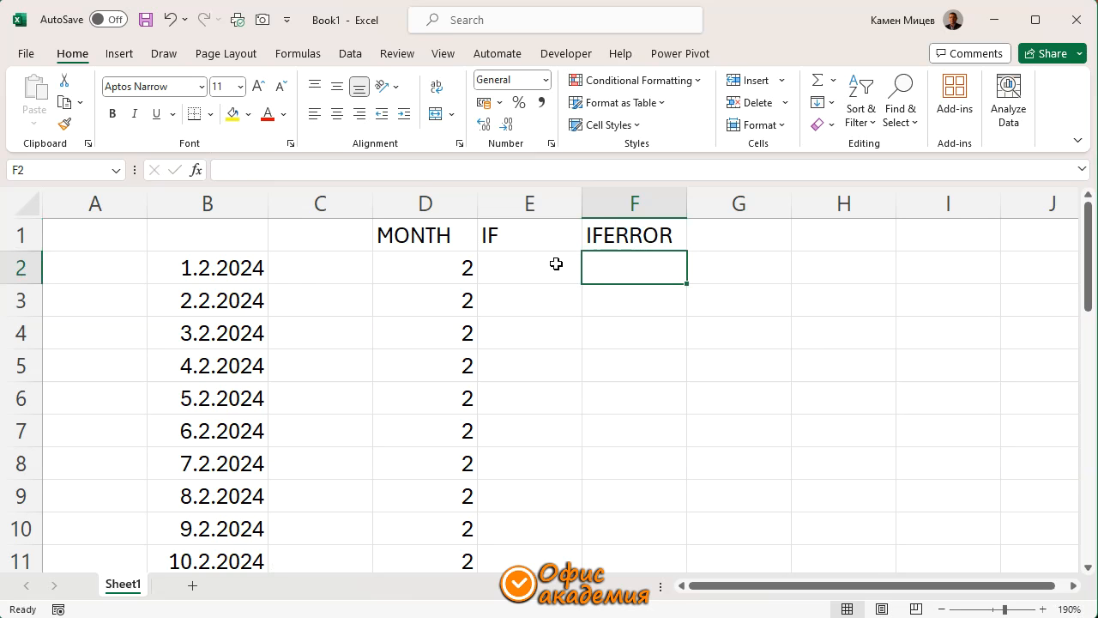
Wrap B3's formula in IFERROR with an empty fallback: =IFERROR(IF(MONTH(B2)=MONTH(B2+1);B2+1;"");"")
double_click(227, 298)
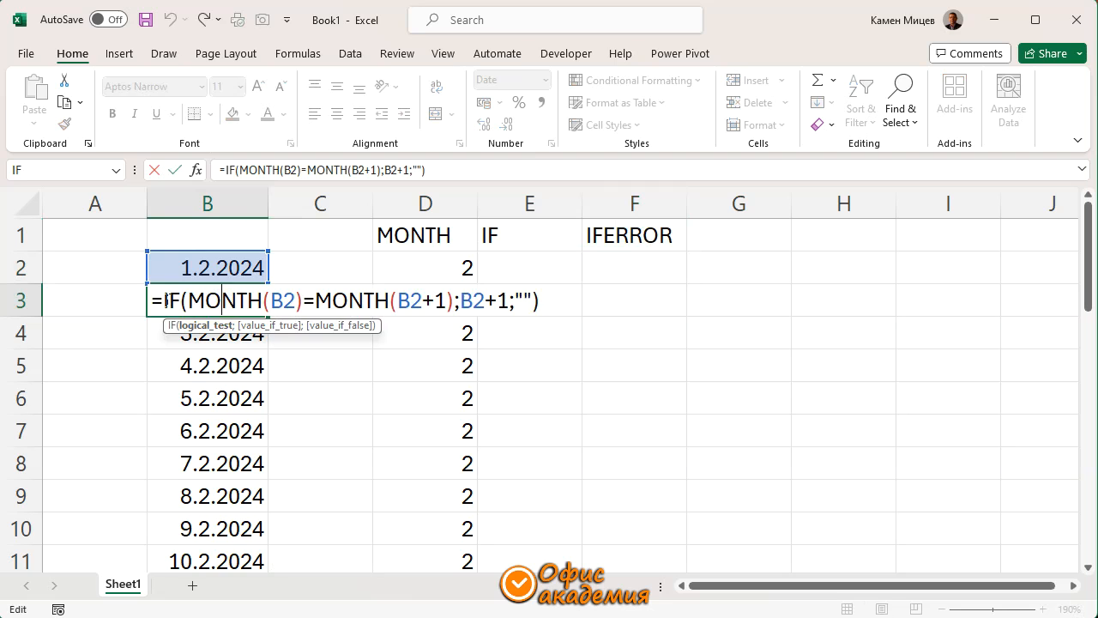
type("ife")
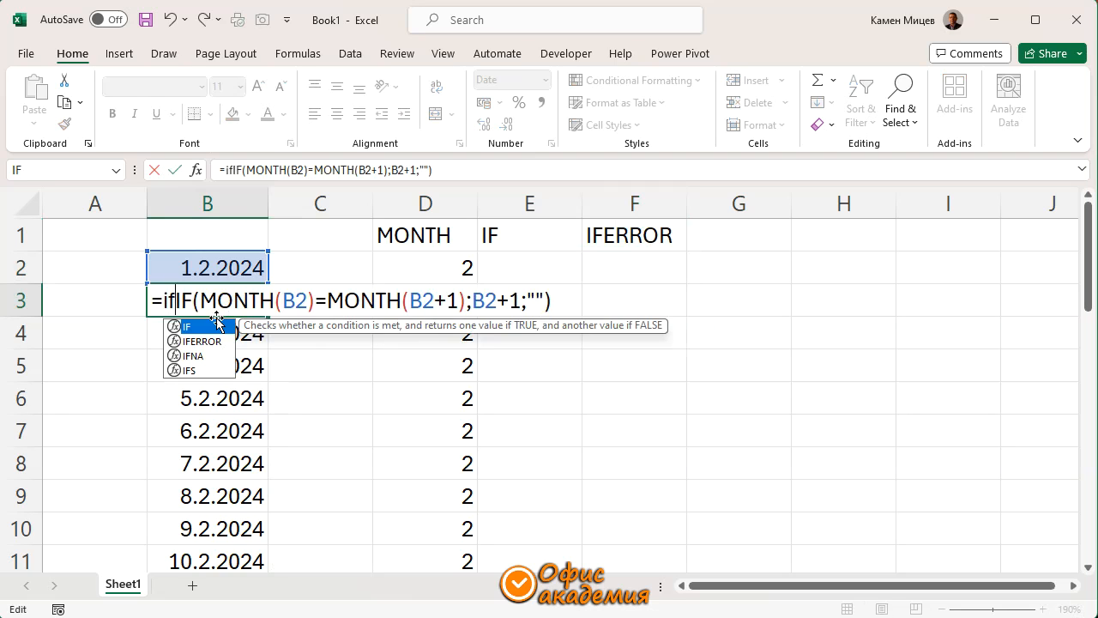
key("Tab")
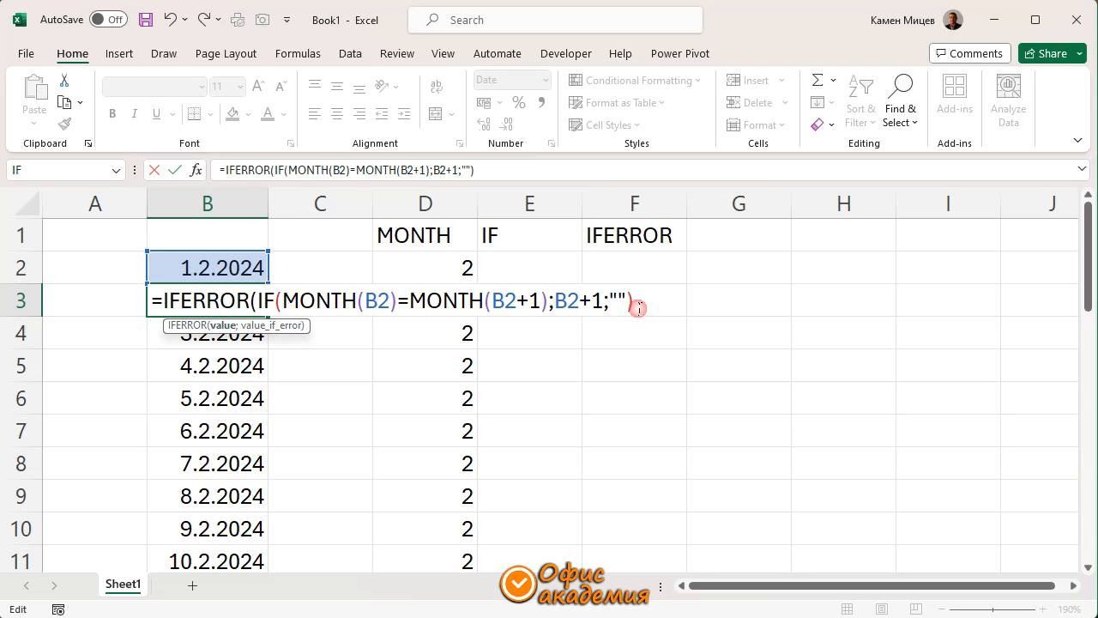
type(";")
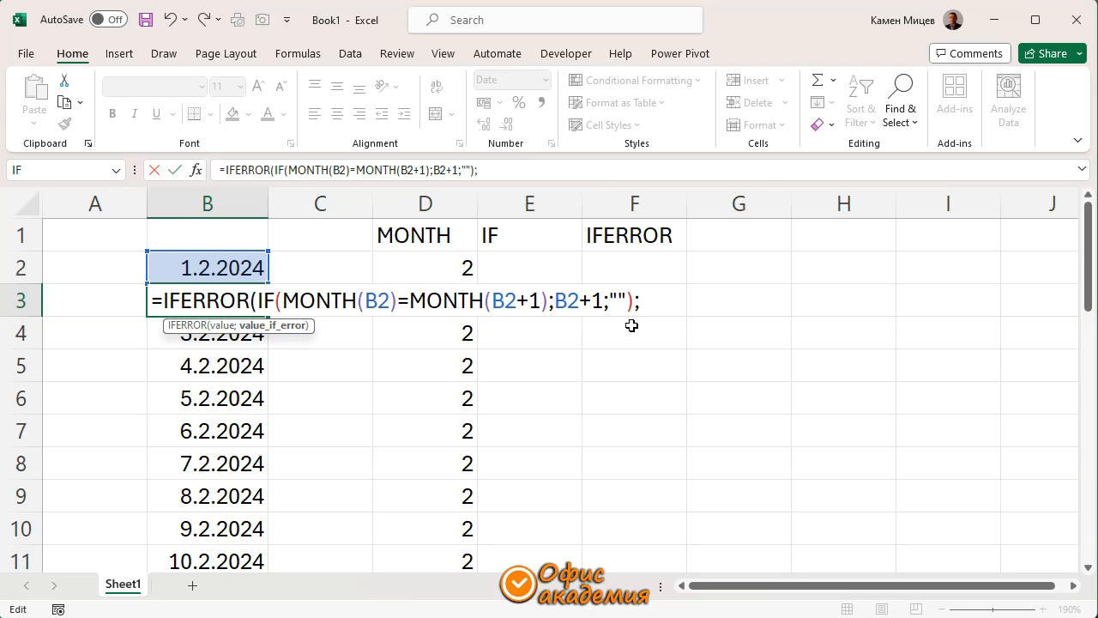
type("\"\")")
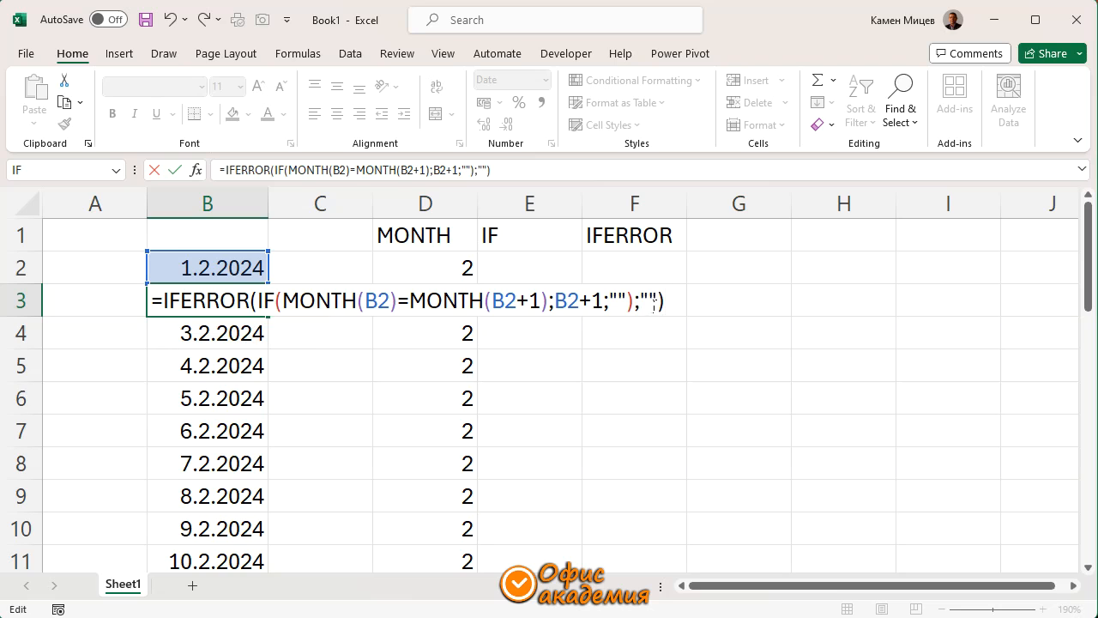
left_click(643, 297)
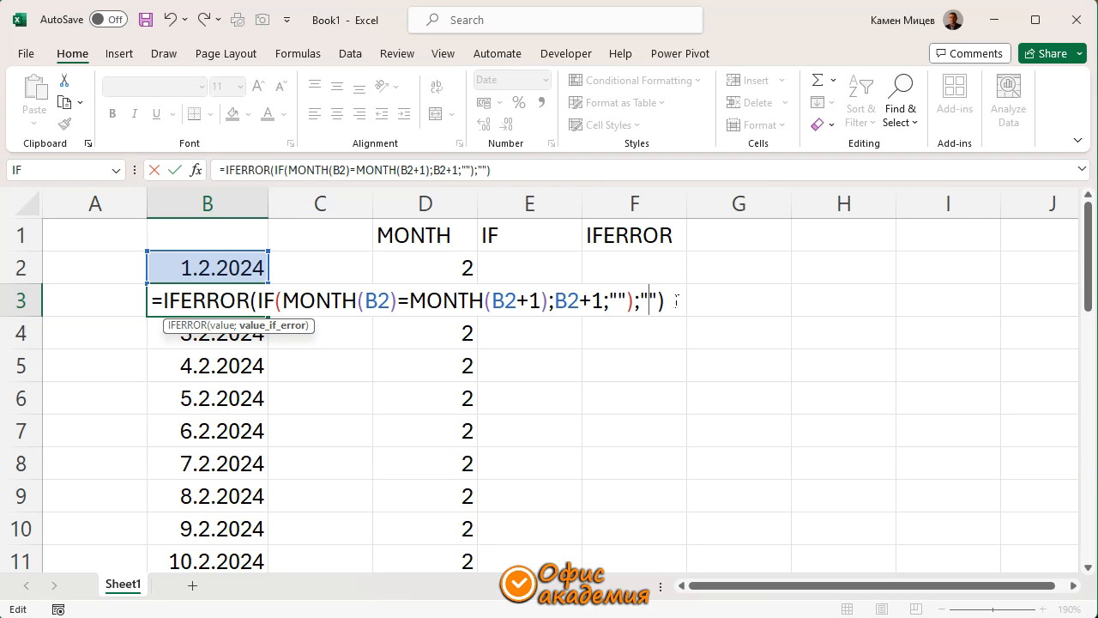
key("Return")
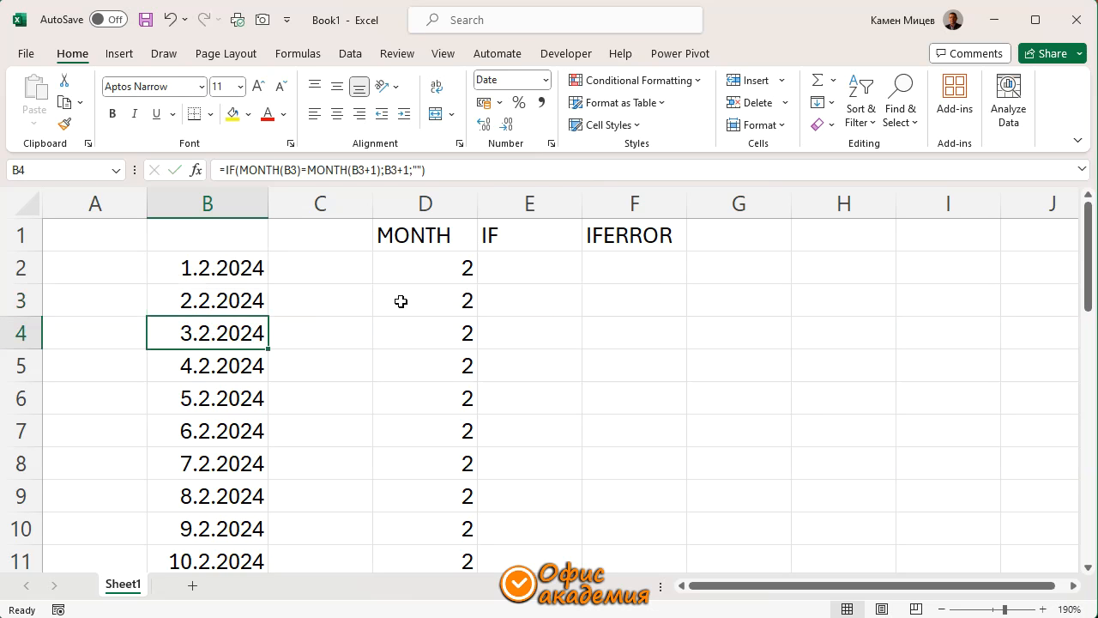
Copy the IFERROR formula from B3 down through B32 and check cells B31 and B32
left_click(226, 301)
key("ctrl+shift+Down")
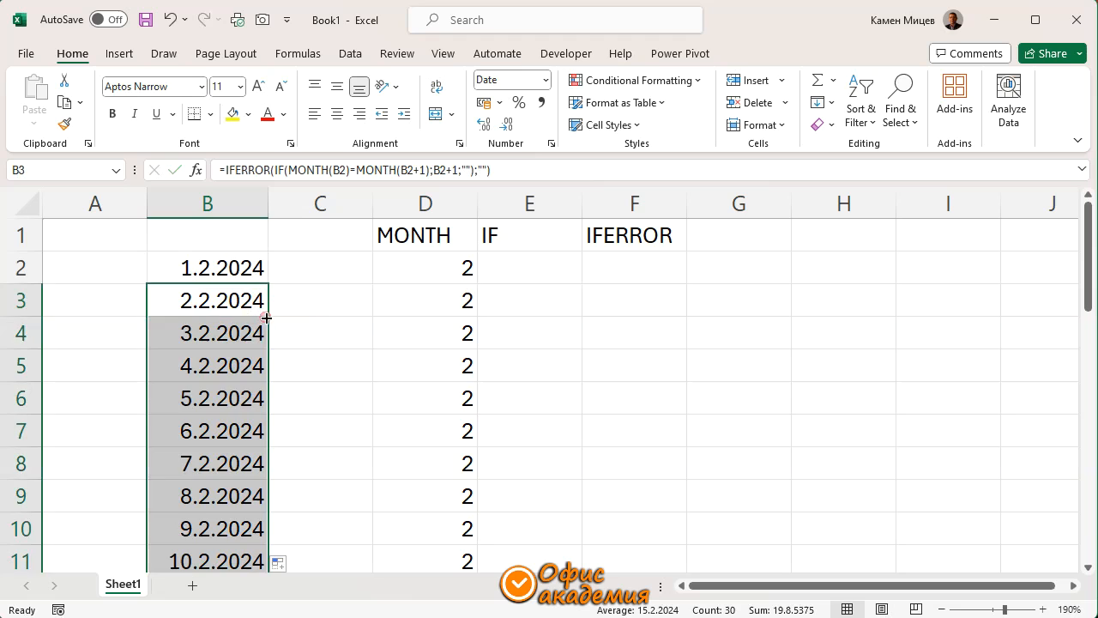
scroll(239, 396, "down", 3)
scroll(253, 360, "up", 2)
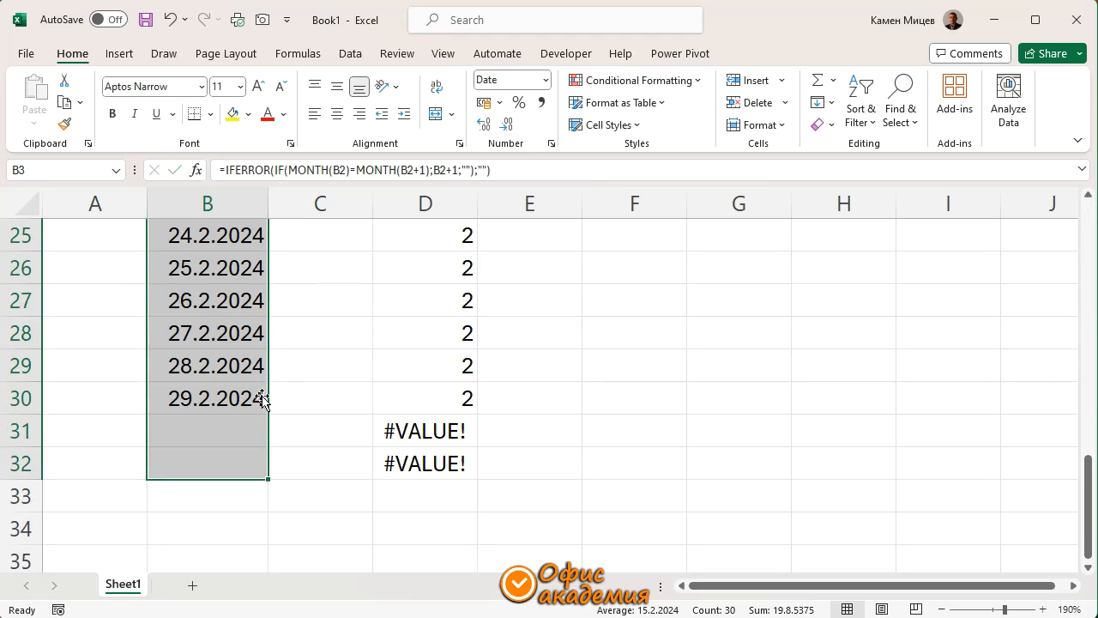
left_click(216, 426)
left_click(218, 467)
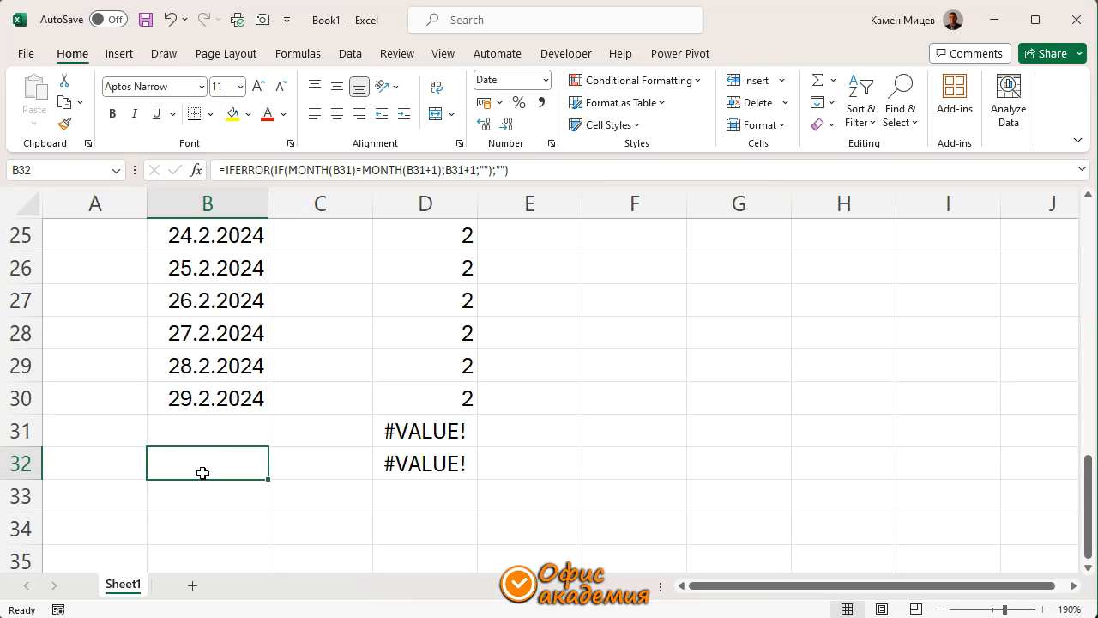
left_click(211, 429)
left_click(215, 468)
Set the start date in B2 to 1.3.2024
scroll(215, 463, "up", 8)
left_click(216, 267)
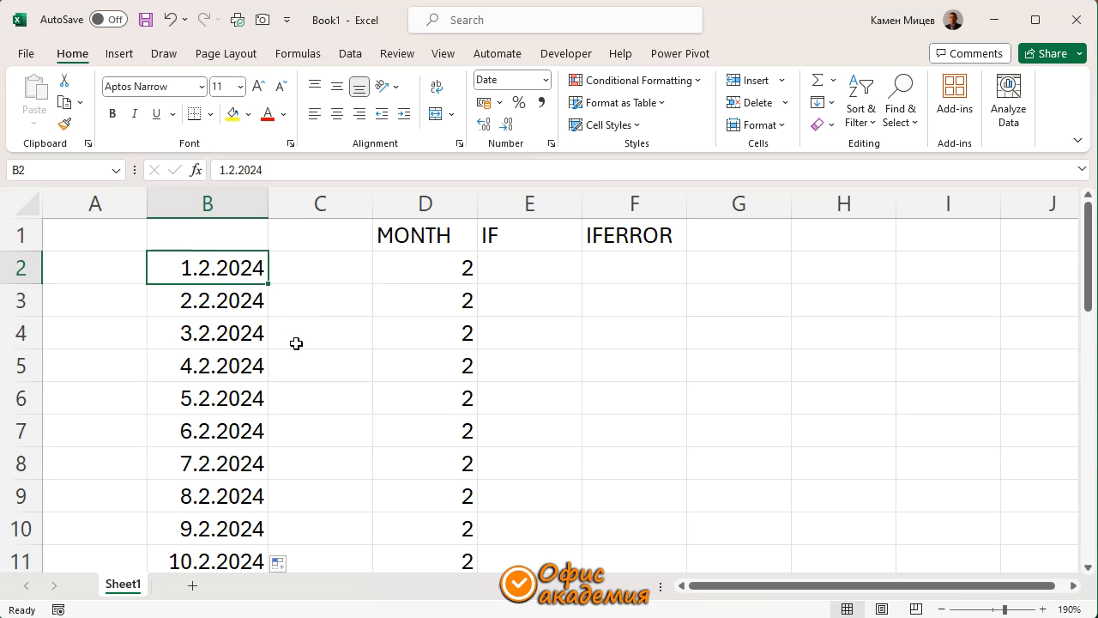
type("1.3.2024")
key("Return")
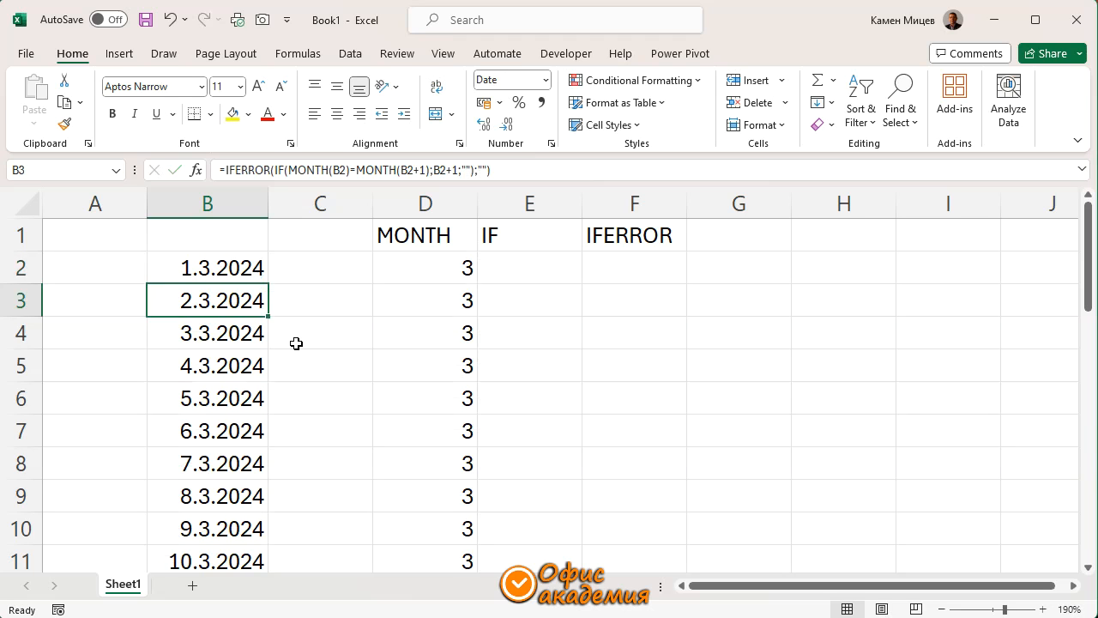
Set the start date in B2 to 1.4.2024 and check cell B32 at the end of the date list
scroll(257, 363, "down", 9)
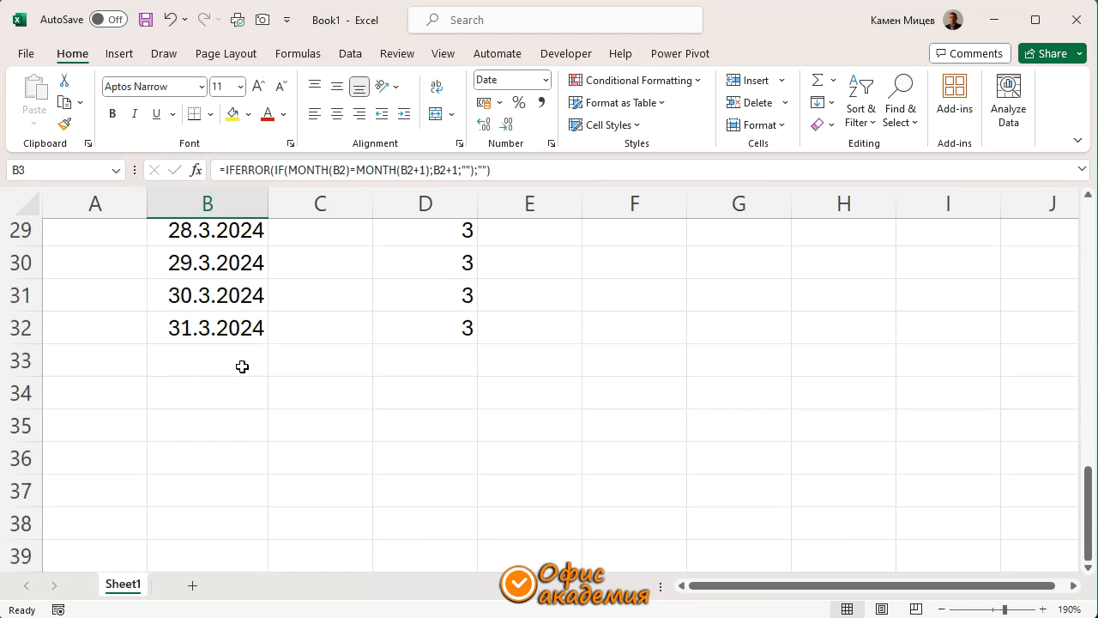
scroll(244, 365, "up", 9)
left_click(221, 268)
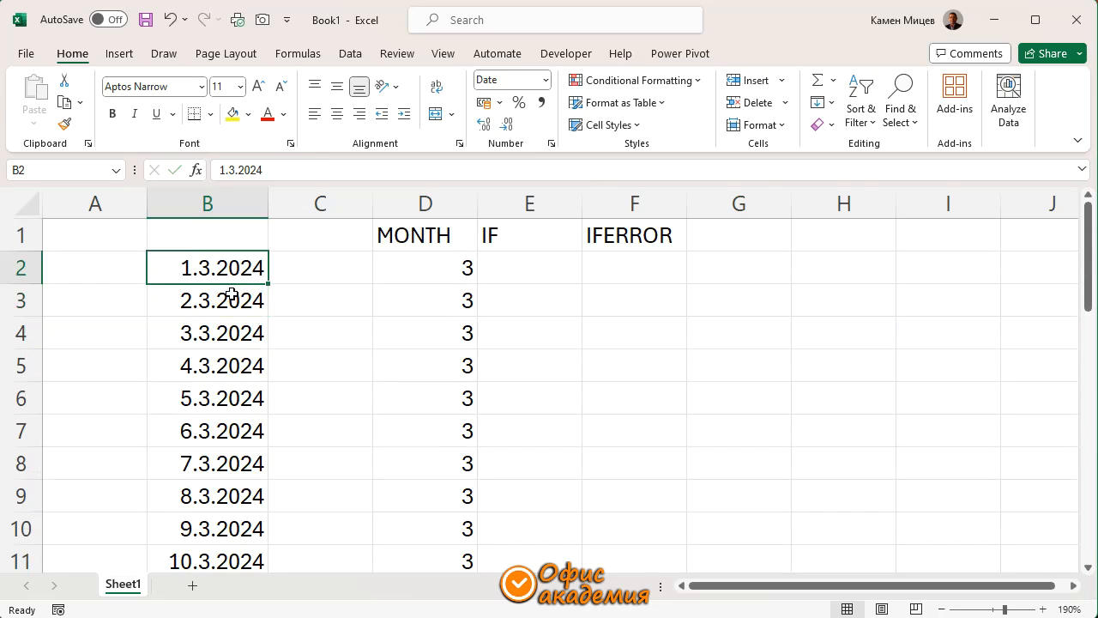
type("1.4.2024")
key("Return")
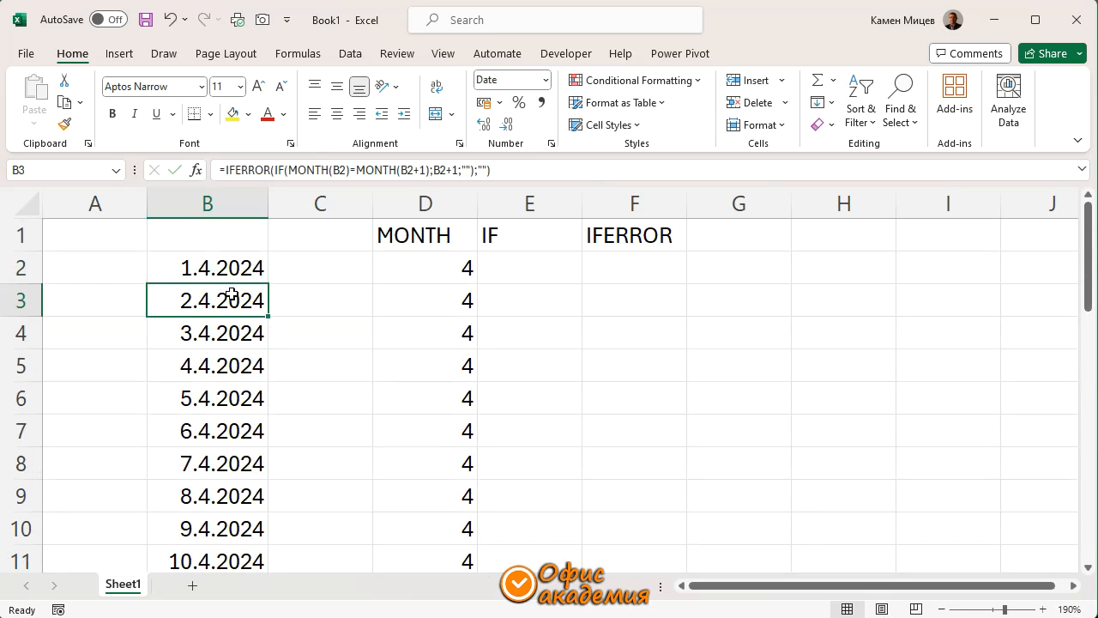
scroll(228, 337, "down", 9)
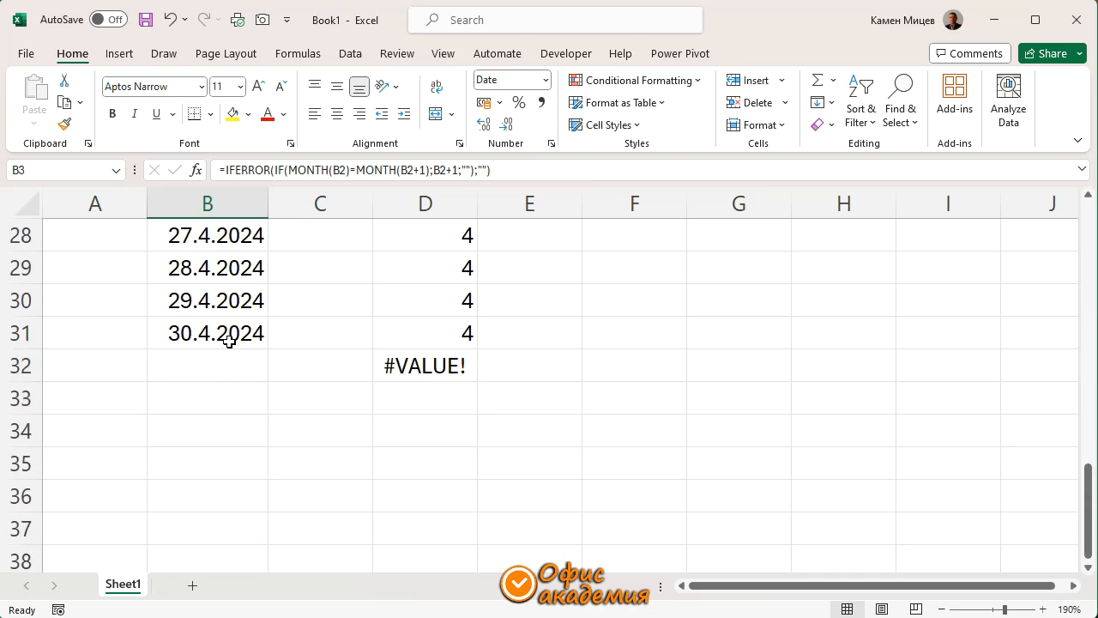
left_click(216, 369)
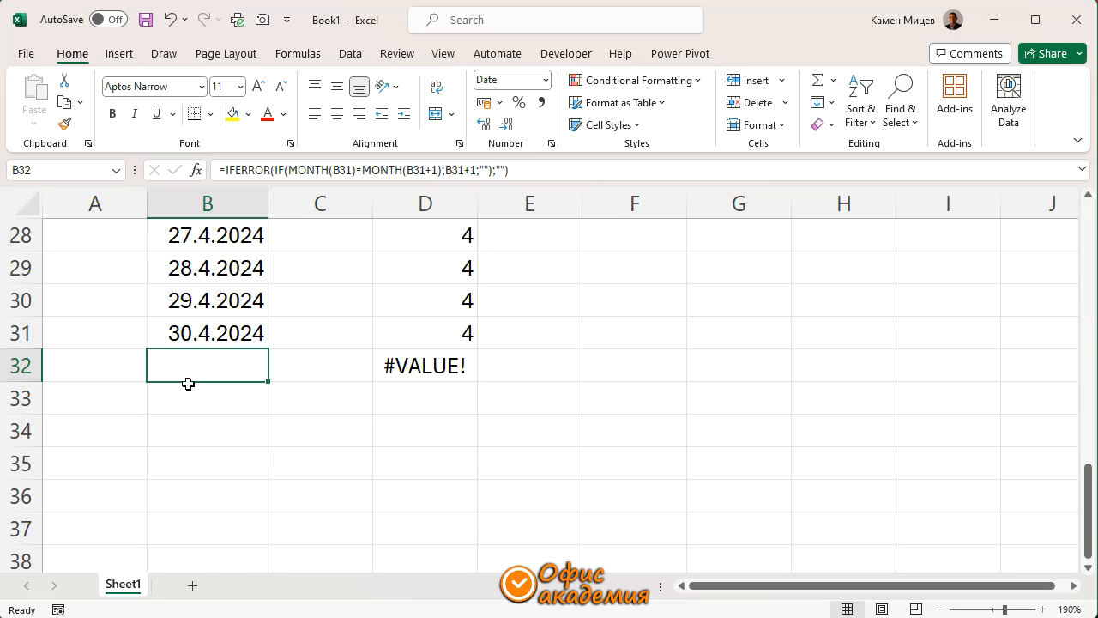
Open the IFERROR formula in B3 for editing to review its nested IF and MONTH arguments, and close it
scroll(193, 373, "up", 9)
left_click(227, 277)
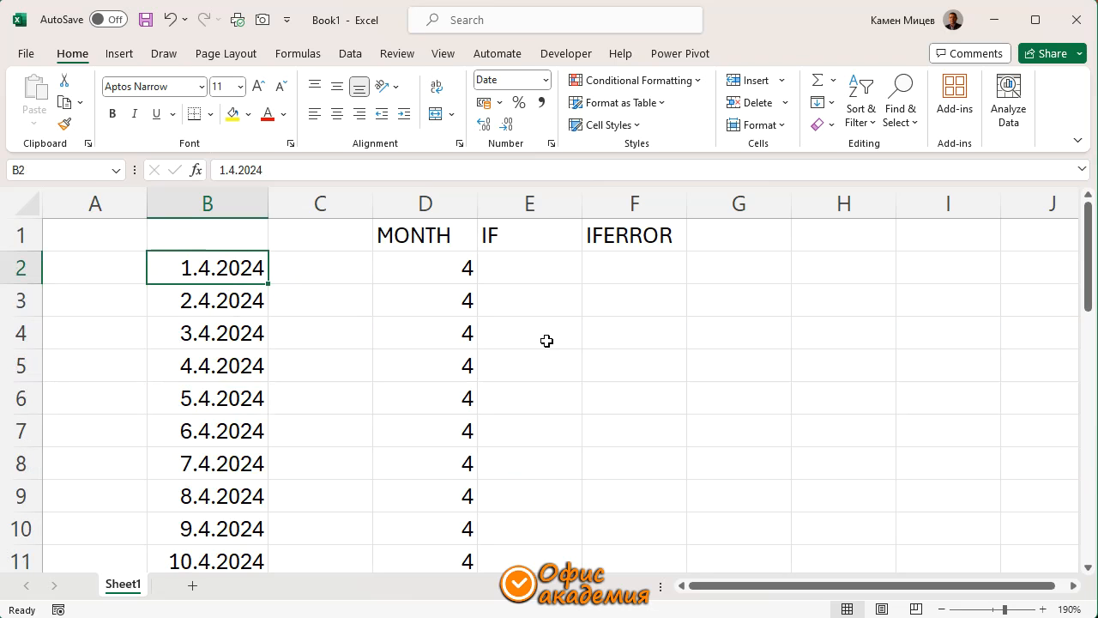
double_click(228, 301)
type("=IFERROR(IF(MONTH(B2)=MONTH(B2+1);B2+1;\"\");\"\")")
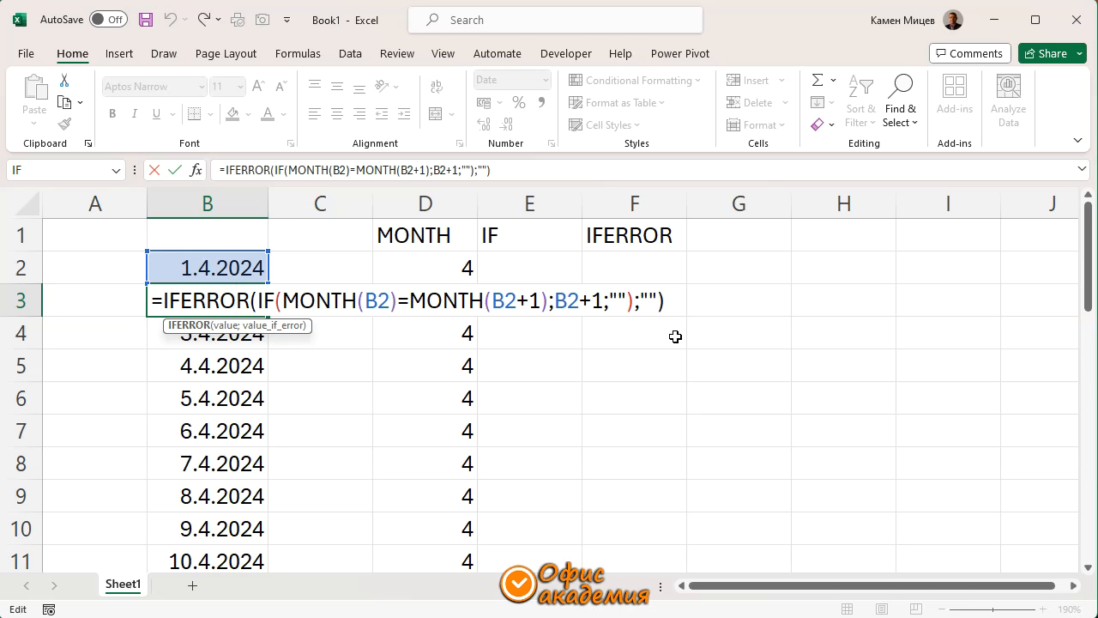
key("ctrl+Return")
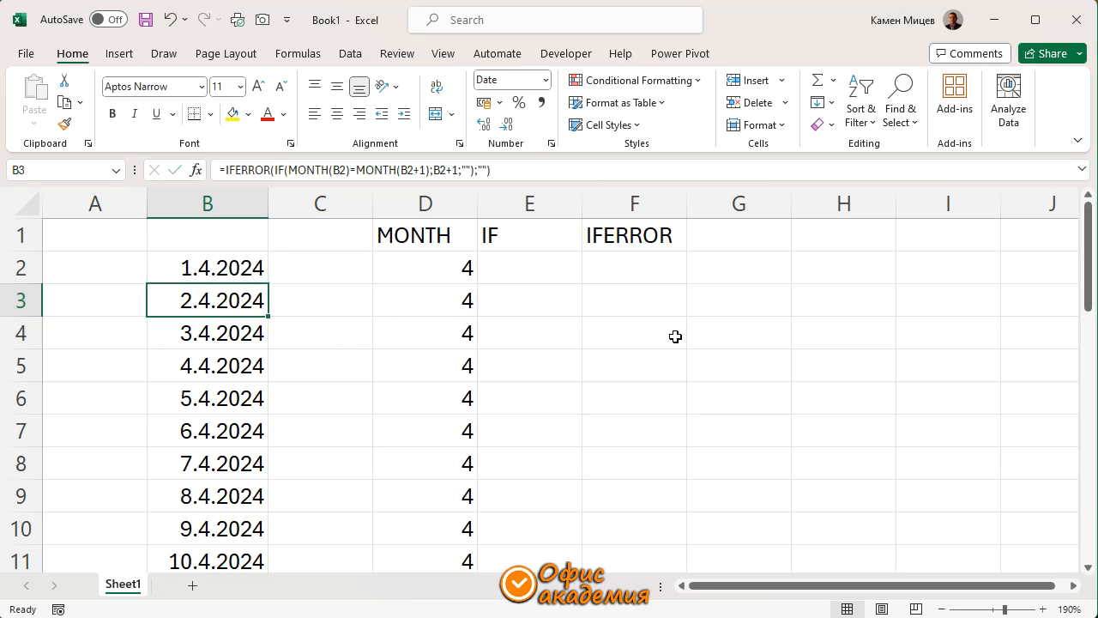